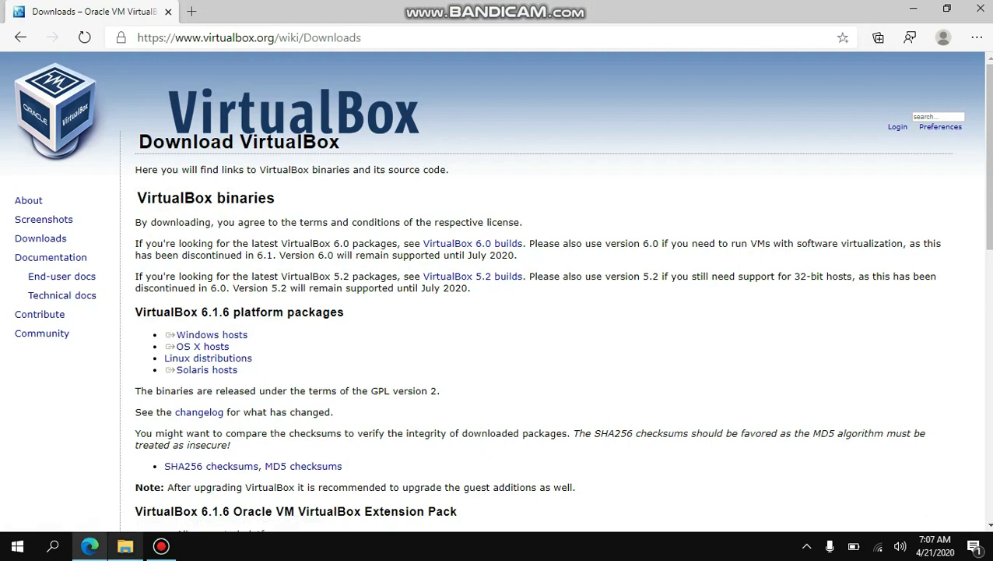
- Install VirtualBox from VirtualBox-6.1.6-137129-Win.exe in Downloads with the default options and start it when setup finishes
{"action": "left_click", "coordinate": [125, 546]}
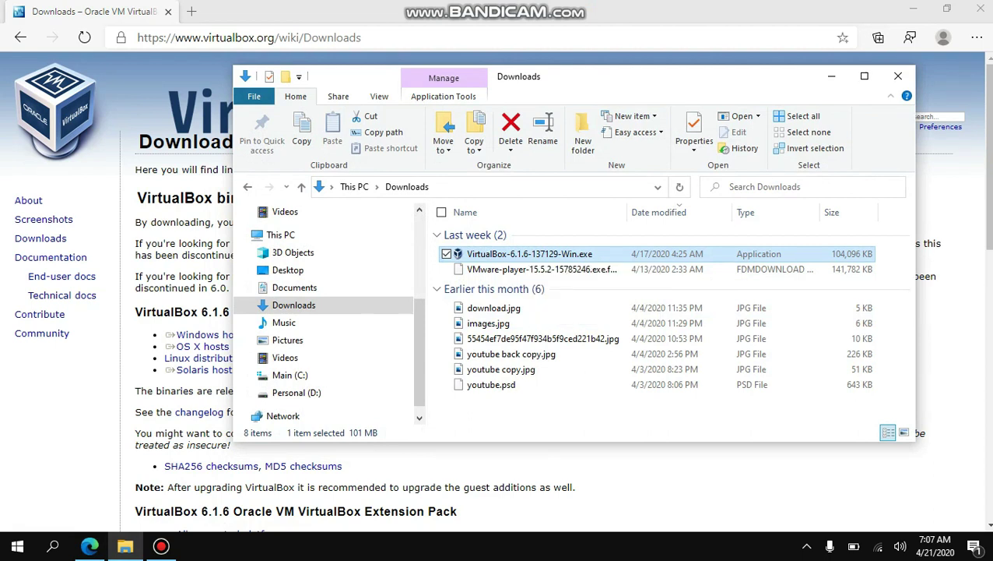
{"action": "key", "text": "Return"}
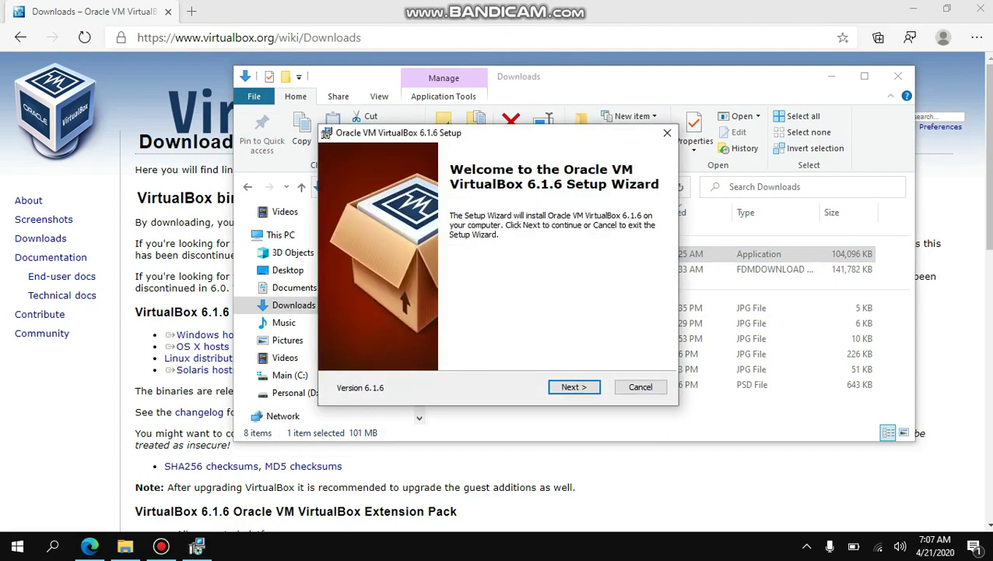
{"action": "key", "text": "Return"}
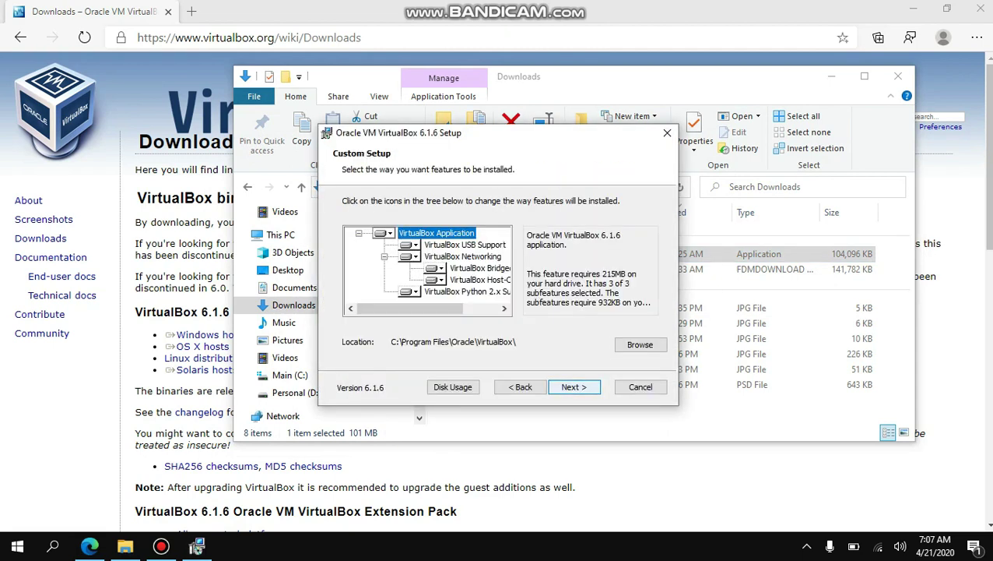
{"action": "key", "text": "Return"}
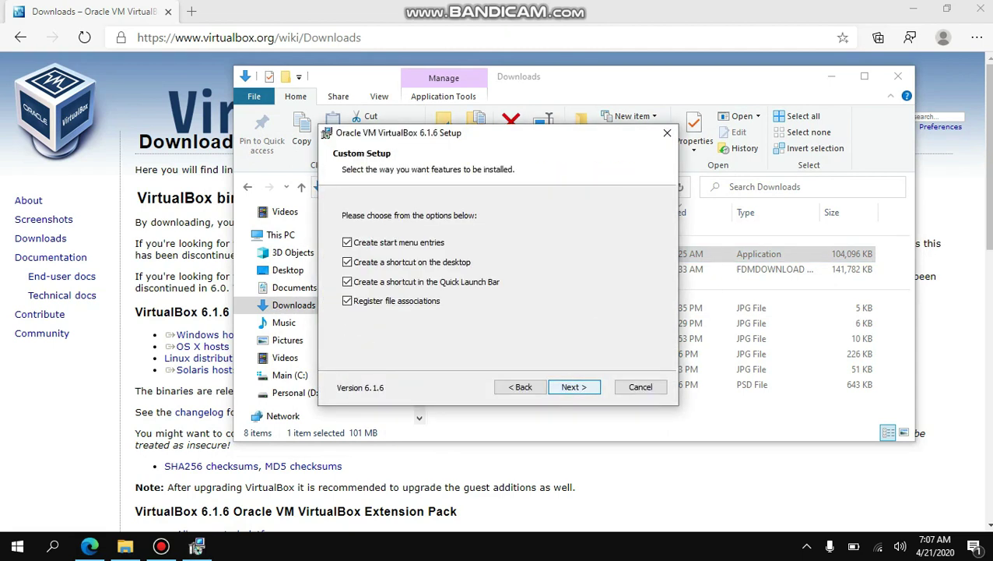
{"action": "key", "text": "Return"}
{"action": "key", "text": "Return"}
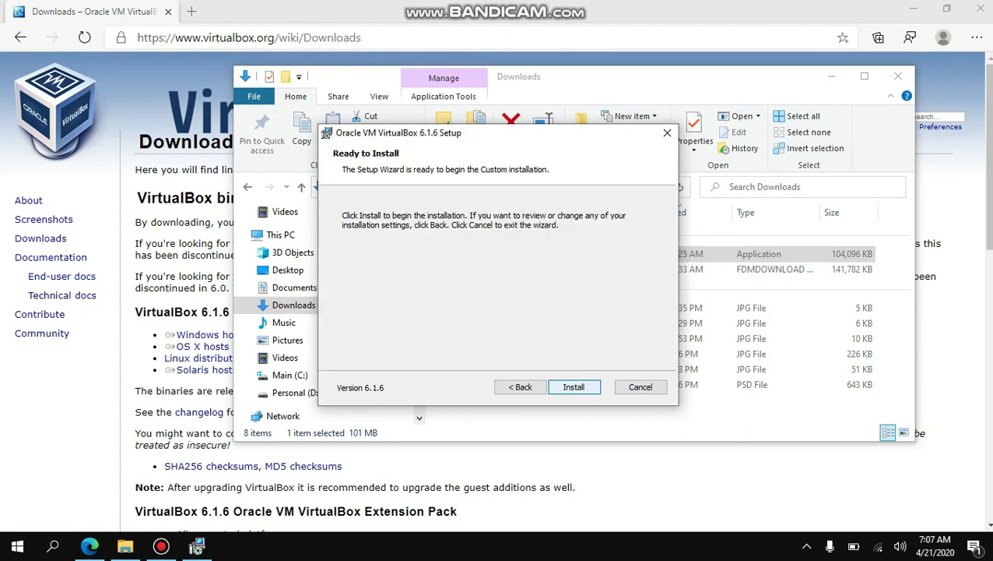
{"action": "key", "text": "Return"}
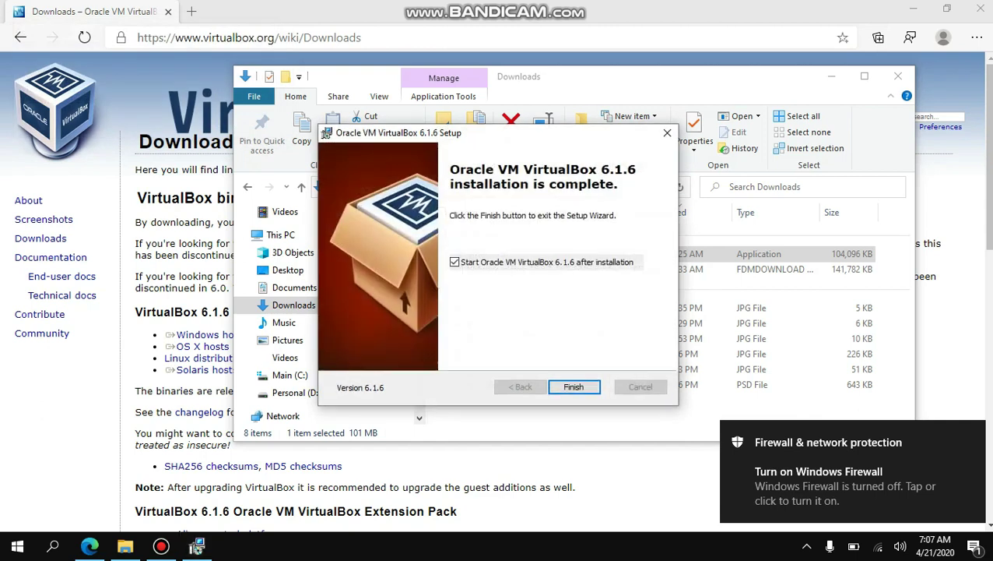
{"action": "key", "text": "Return"}
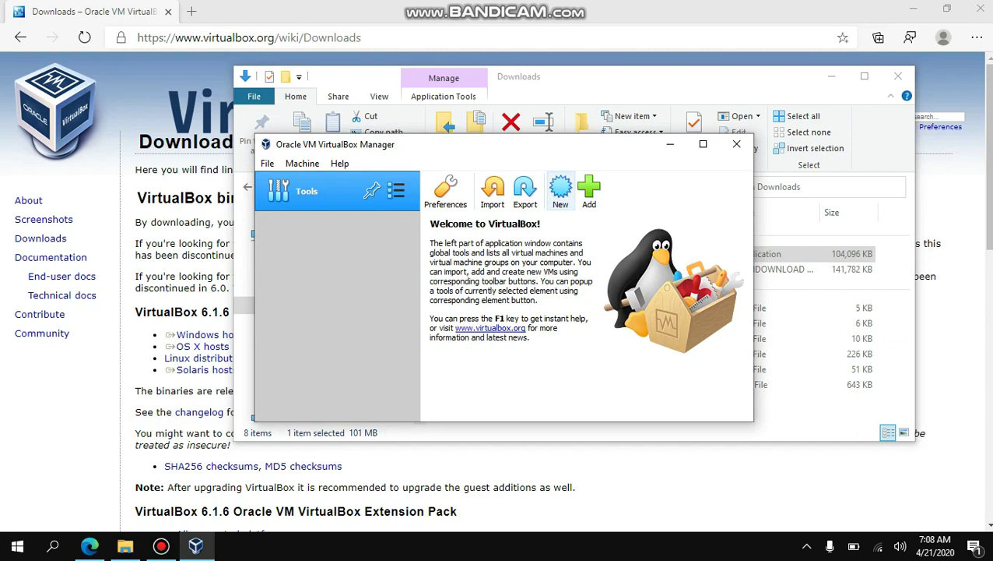
- Begin a new virtual machine named vm1 with type Linux and version Ubuntu (64-bit)
{"action": "left_click", "coordinate": [561, 189]}
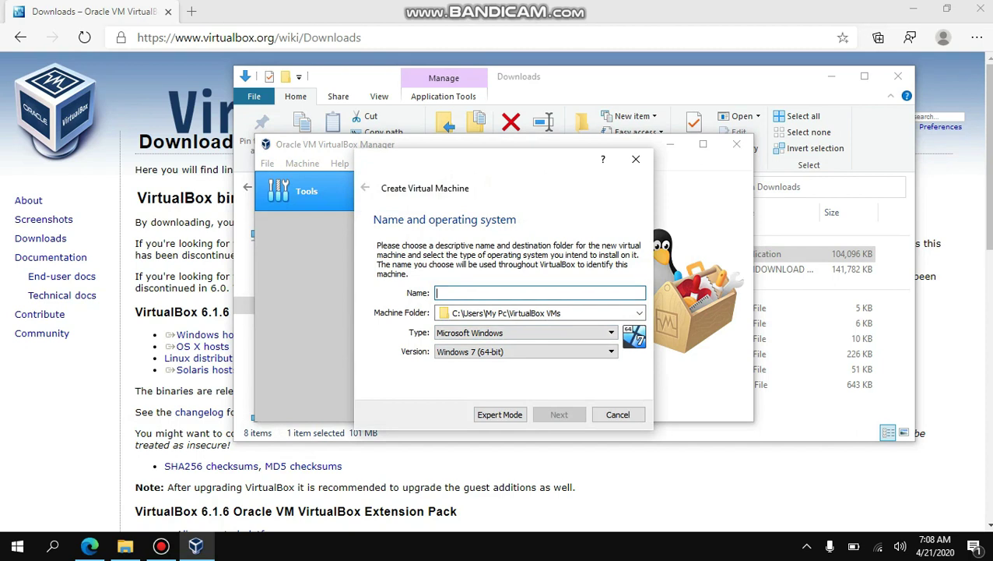
{"action": "type", "text": "vm1"}
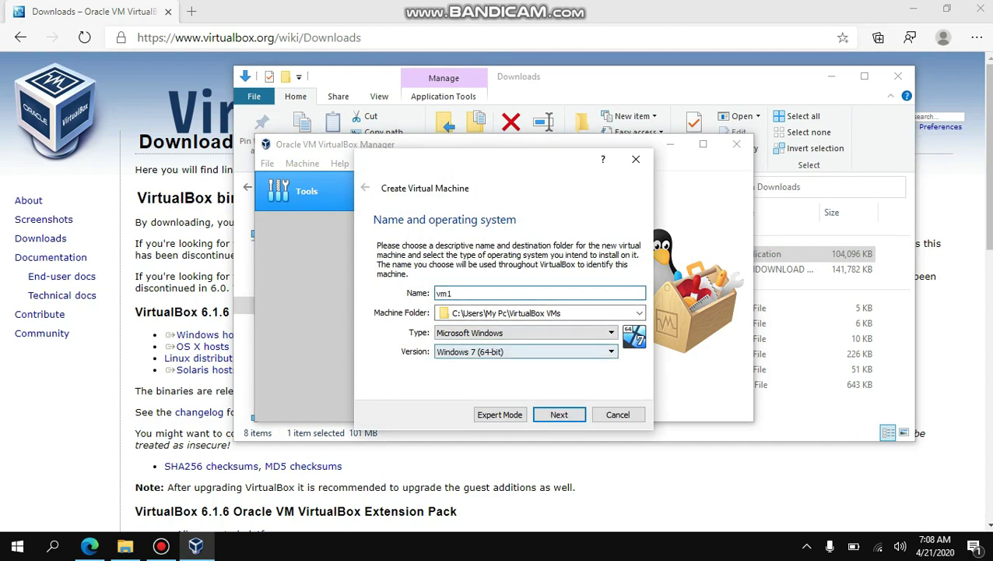
{"action": "left_click", "coordinate": [525, 332]}
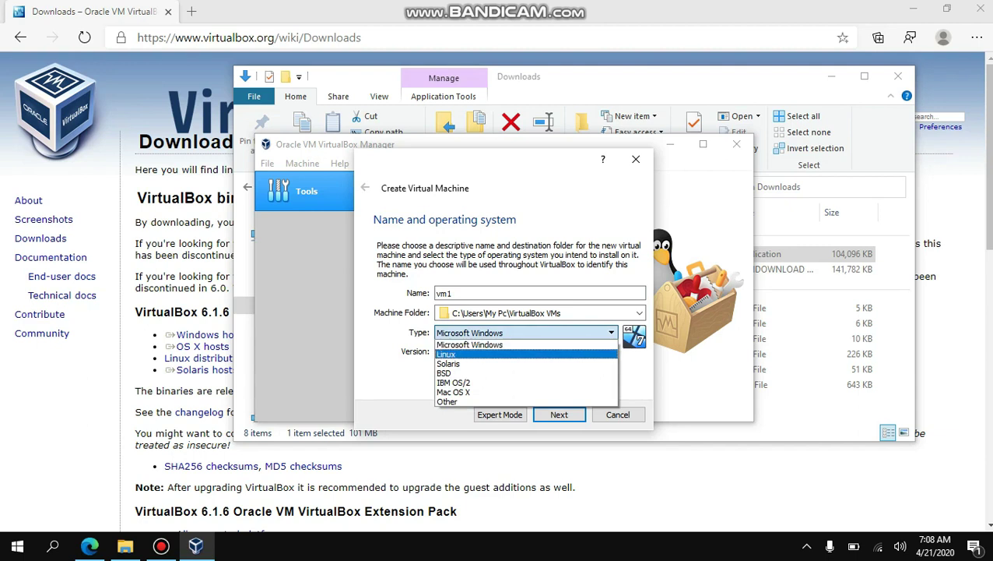
{"action": "left_click", "coordinate": [448, 354]}
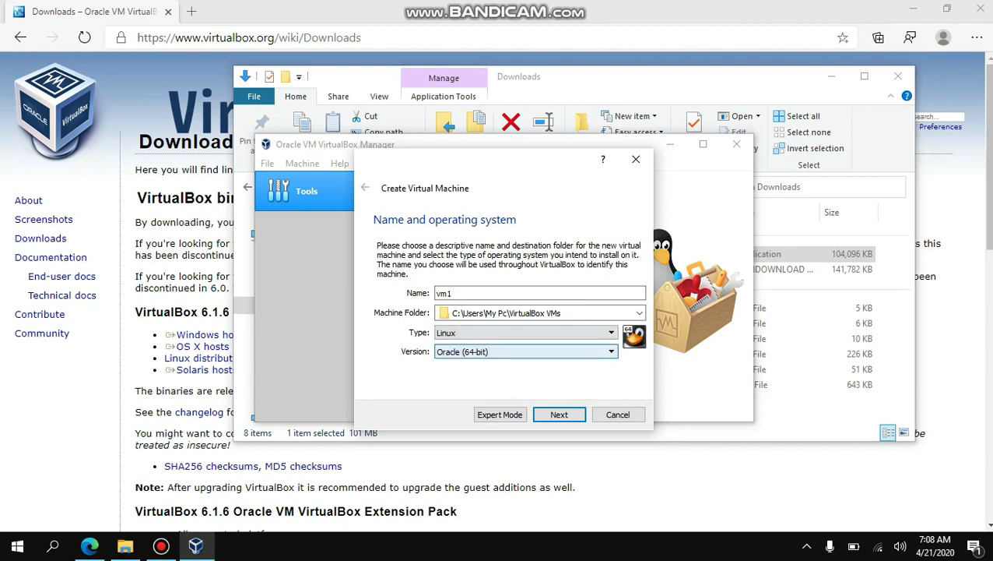
{"action": "left_click", "coordinate": [526, 351]}
{"action": "left_click_drag", "start_coordinate": [611, 397], "coordinate": [611, 427]}
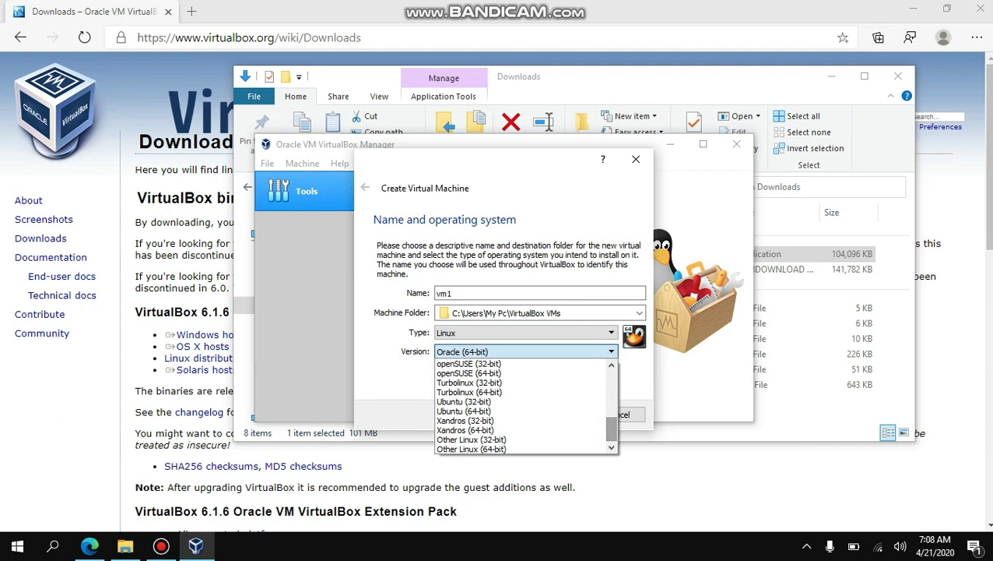
{"action": "left_click", "coordinate": [467, 410]}
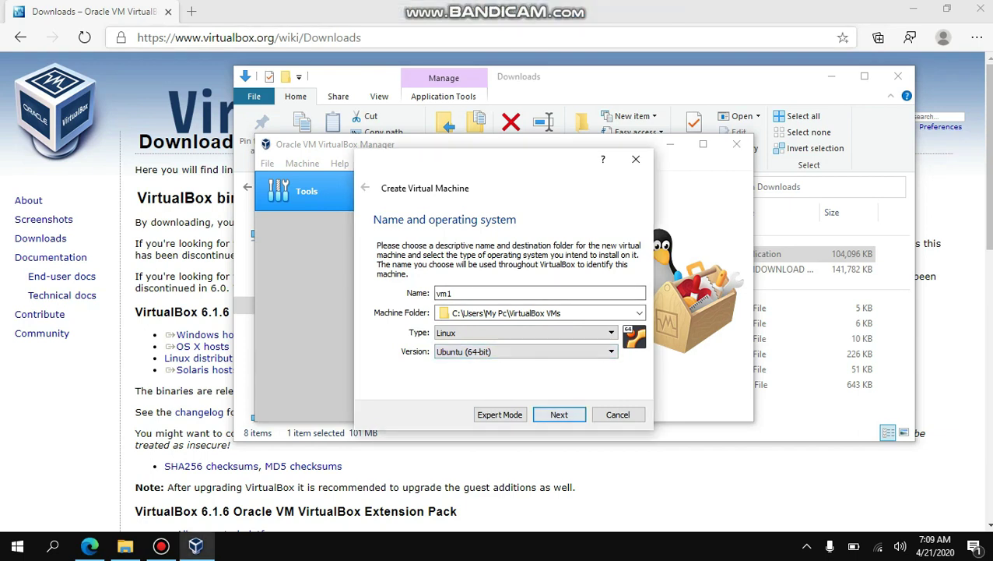
{"action": "key", "text": "Return"}
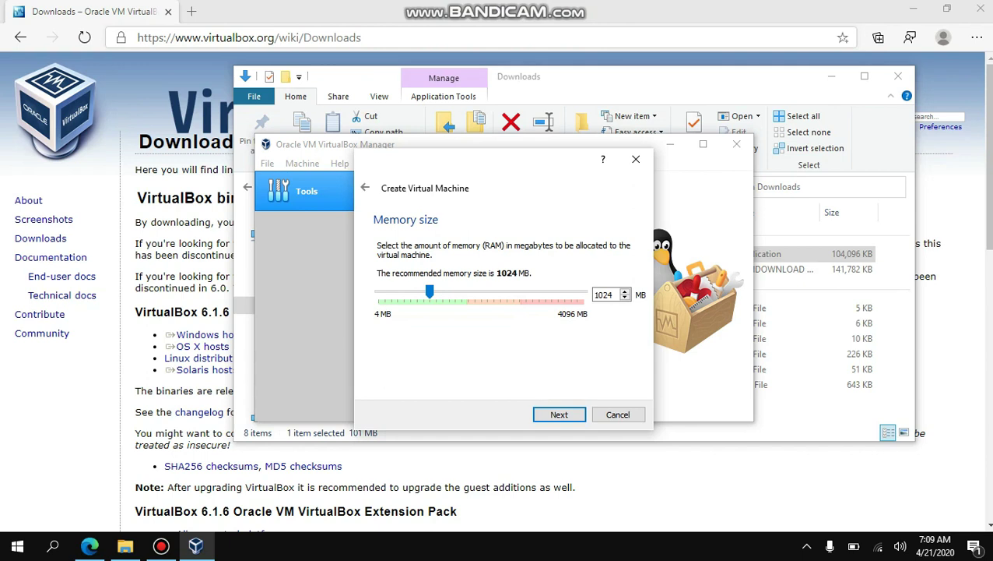
- Accept 1024 MB of memory and create a dynamically allocated VDI hard disk of 20.13 GB for the machine
{"action": "key", "text": "Return"}
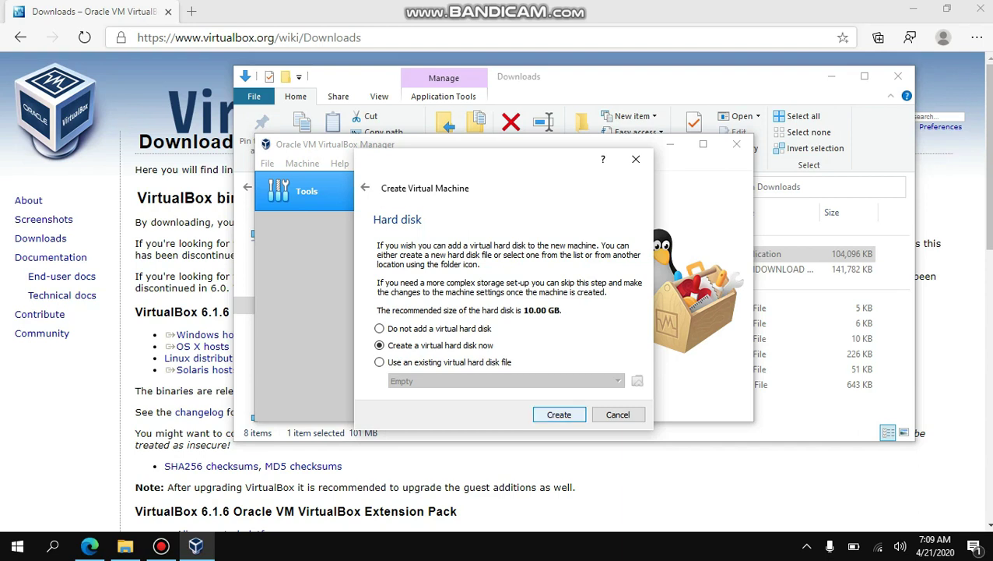
{"action": "key", "text": "Return"}
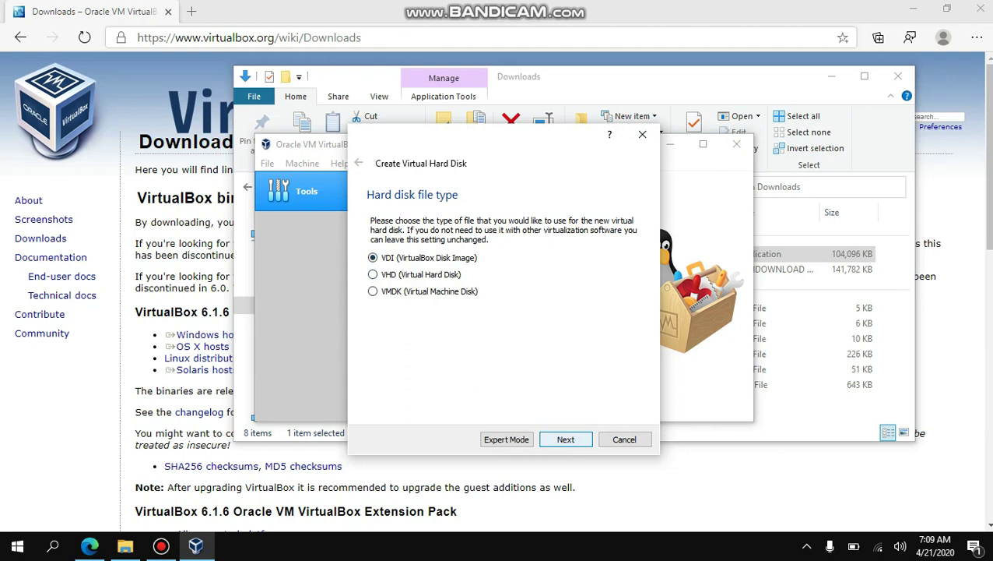
{"action": "key", "text": "Return"}
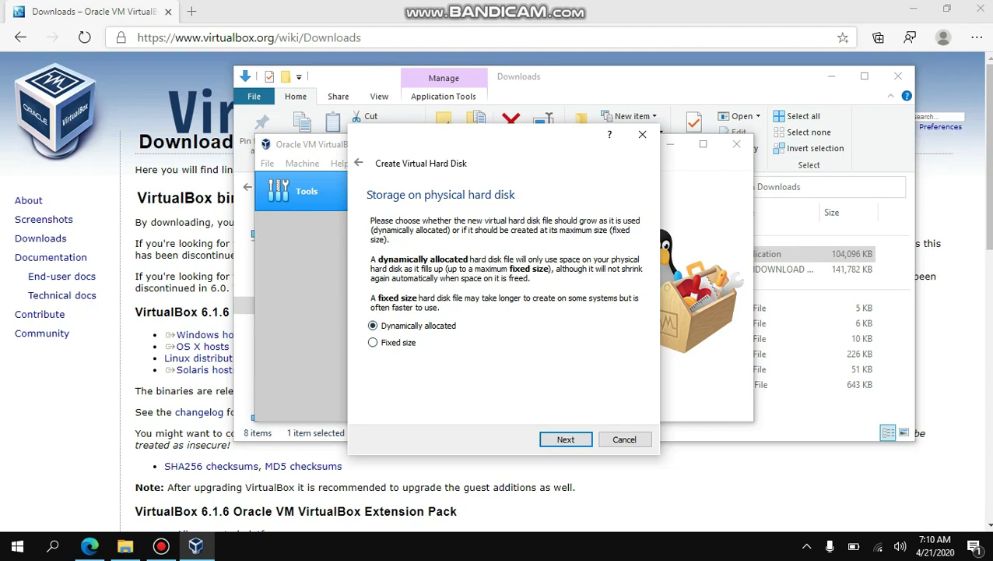
{"action": "key", "text": "Return"}
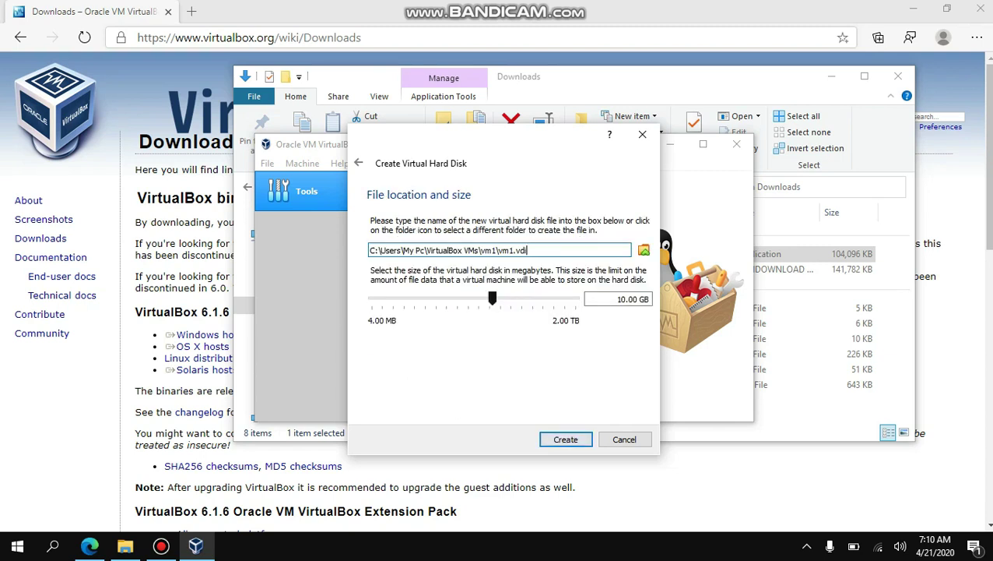
{"action": "left_click_drag", "start_coordinate": [492, 298], "coordinate": [503, 298]}
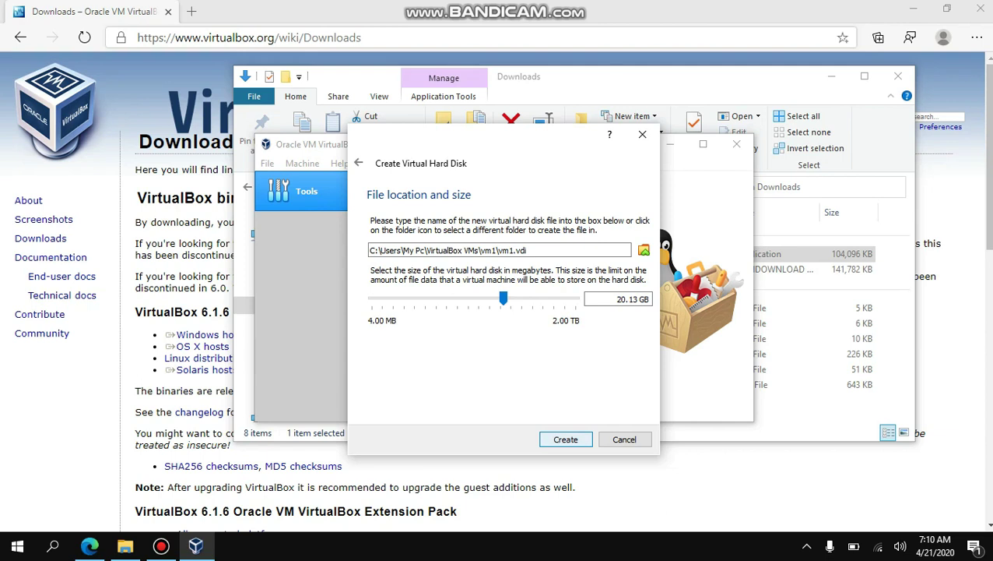
{"action": "left_click", "coordinate": [566, 439]}
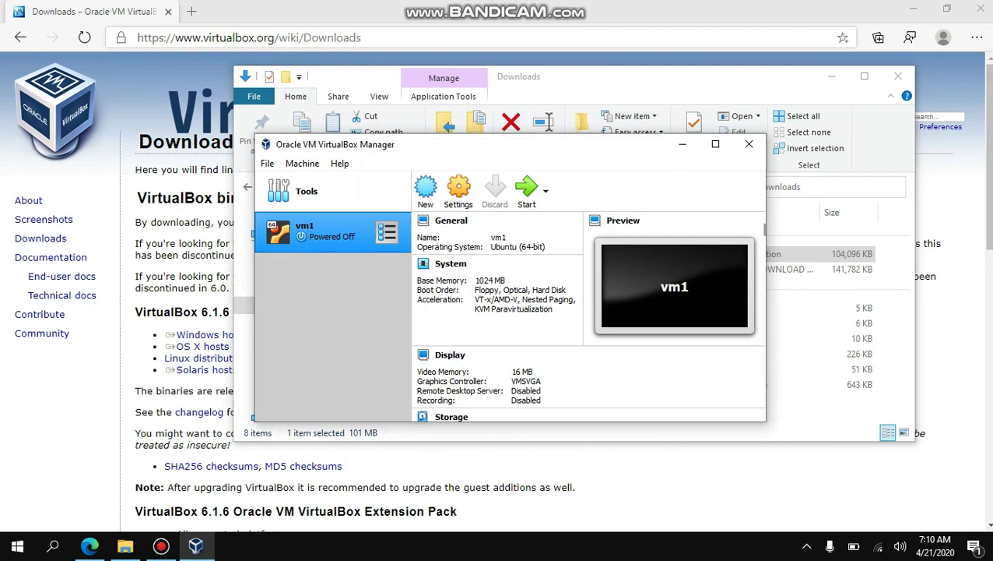
- Maximize the VirtualBox Manager window, start vm1 and check which start-up disks are available
{"action": "left_click", "coordinate": [715, 144]}
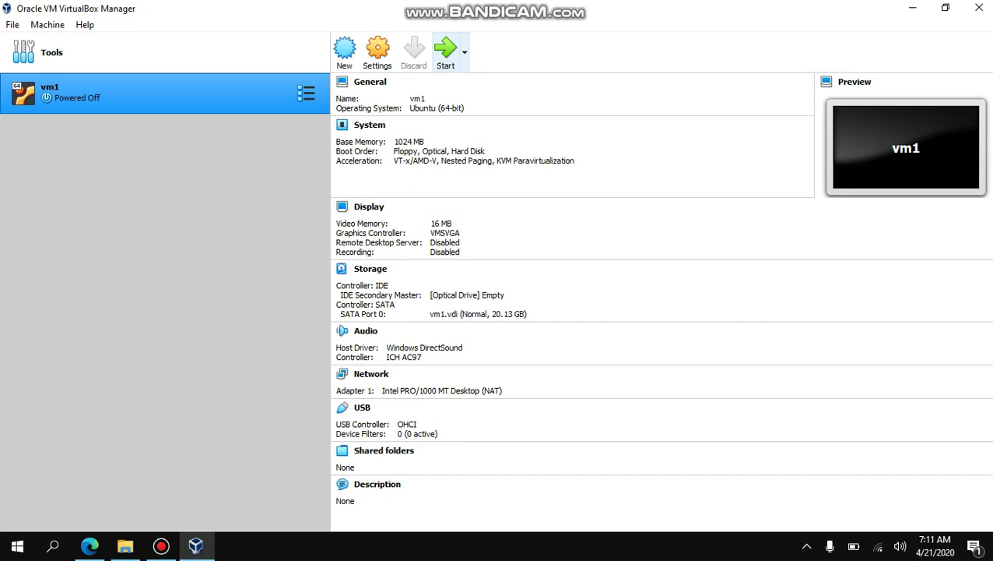
{"action": "left_click", "coordinate": [446, 50]}
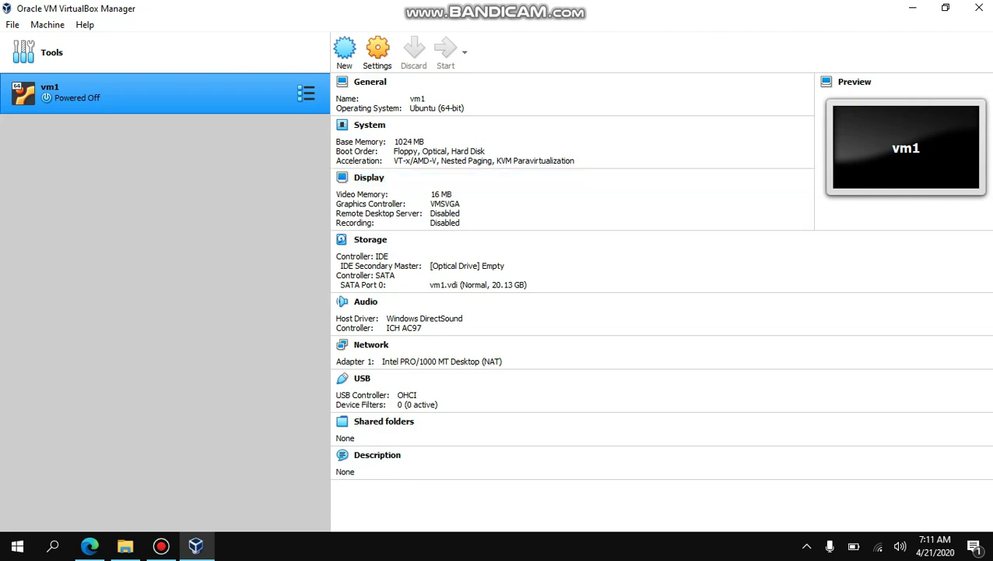
{"action": "mouse_move", "coordinate": [161, 545]}
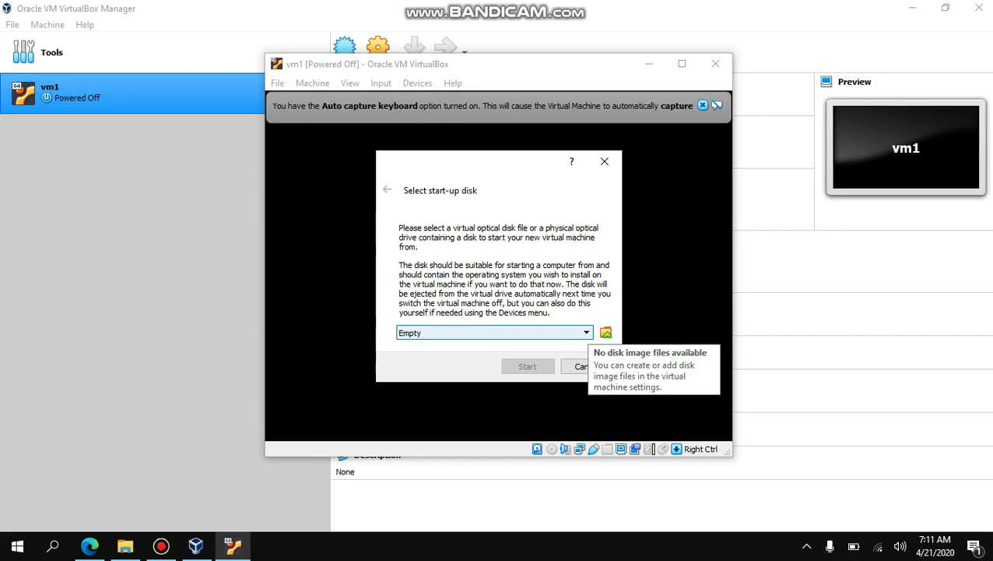
{"action": "key", "text": "alt+Down"}
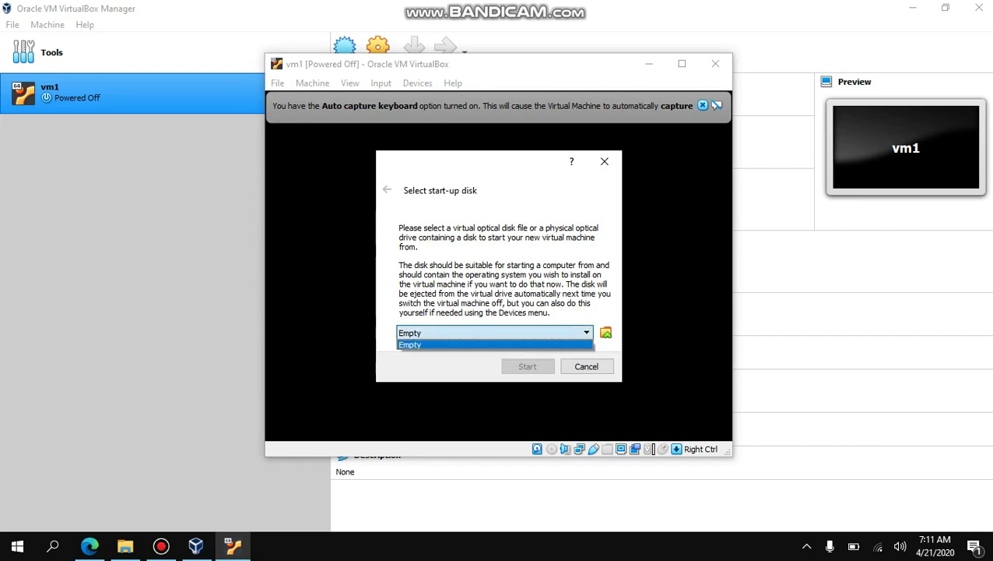
{"action": "key", "text": "Escape"}
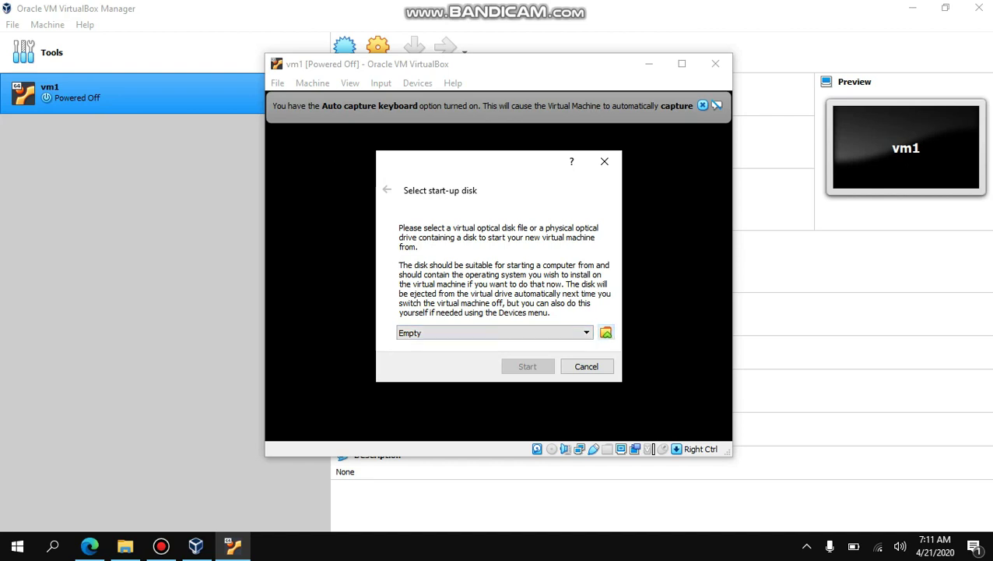
- Add ubuntu-17.10.1-server-amd64.iso from the Softwares folder as the start-up disk and boot vm1 from it
{"action": "left_click", "coordinate": [606, 332]}
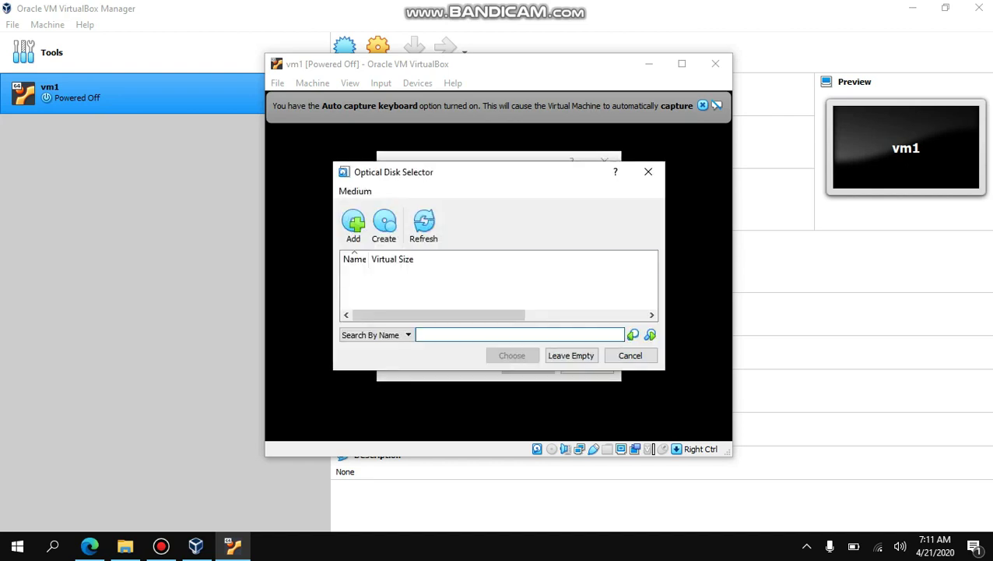
{"action": "left_click", "coordinate": [353, 225]}
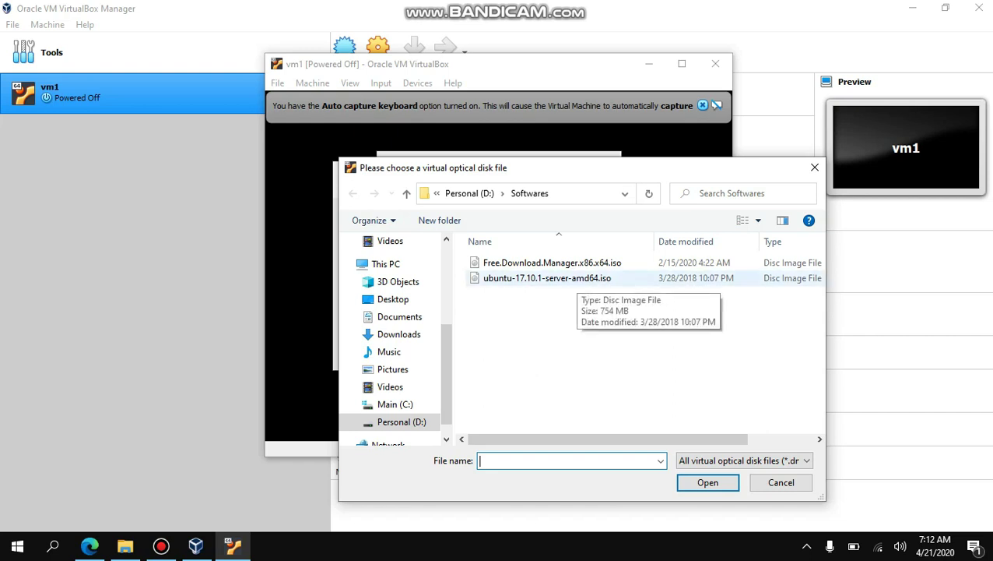
{"action": "left_click", "coordinate": [572, 278]}
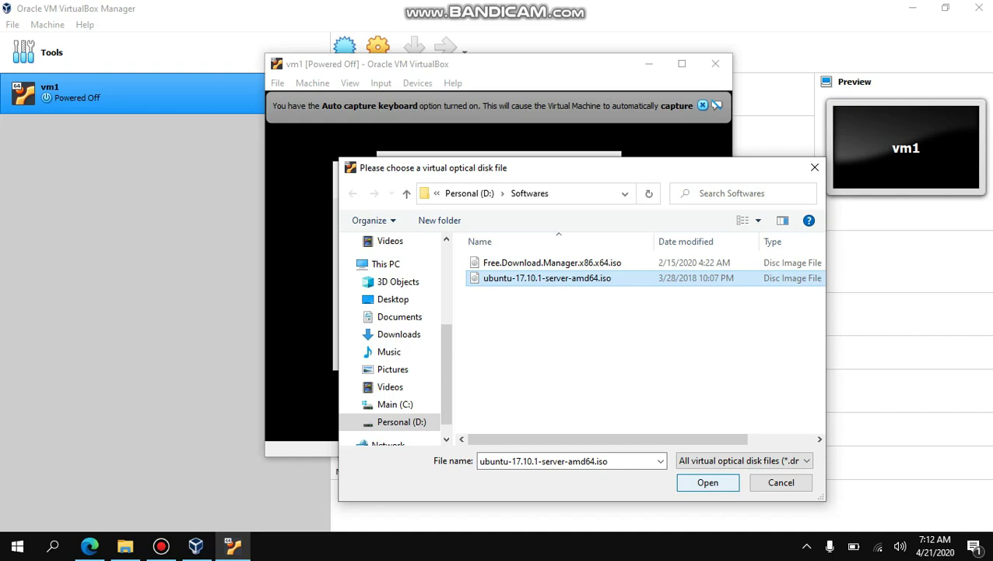
{"action": "key", "text": "Return"}
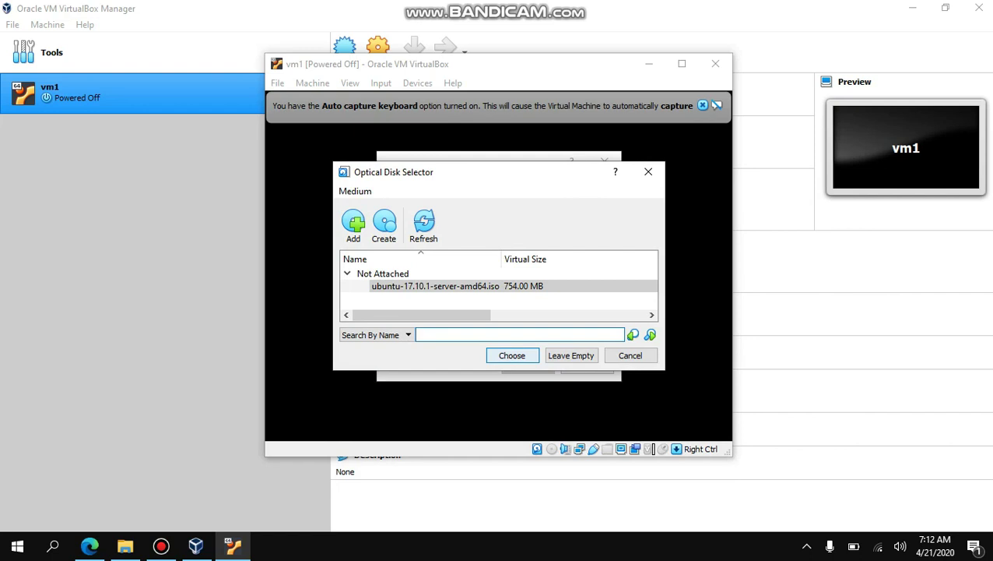
{"action": "key", "text": "Return"}
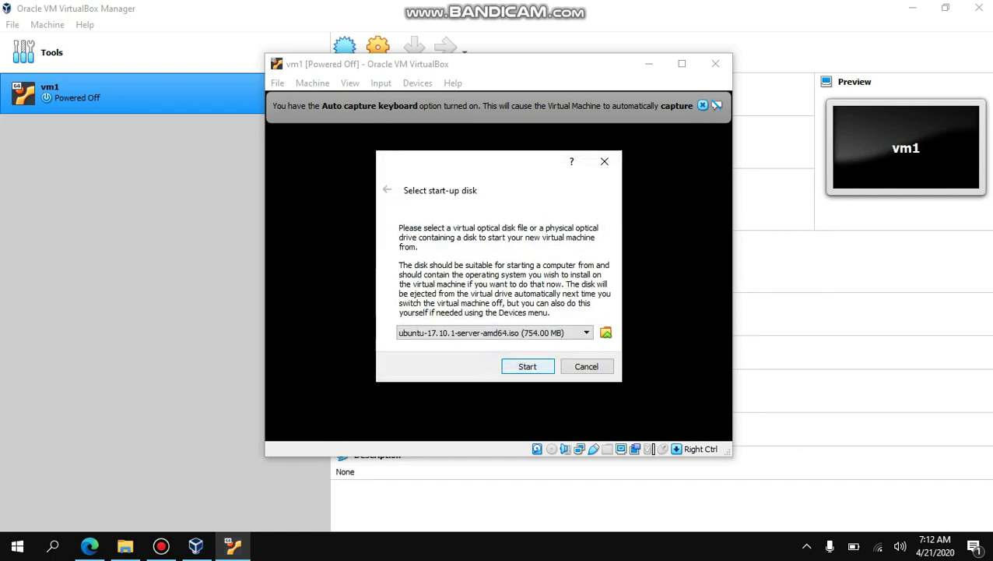
{"action": "key", "text": "Return"}
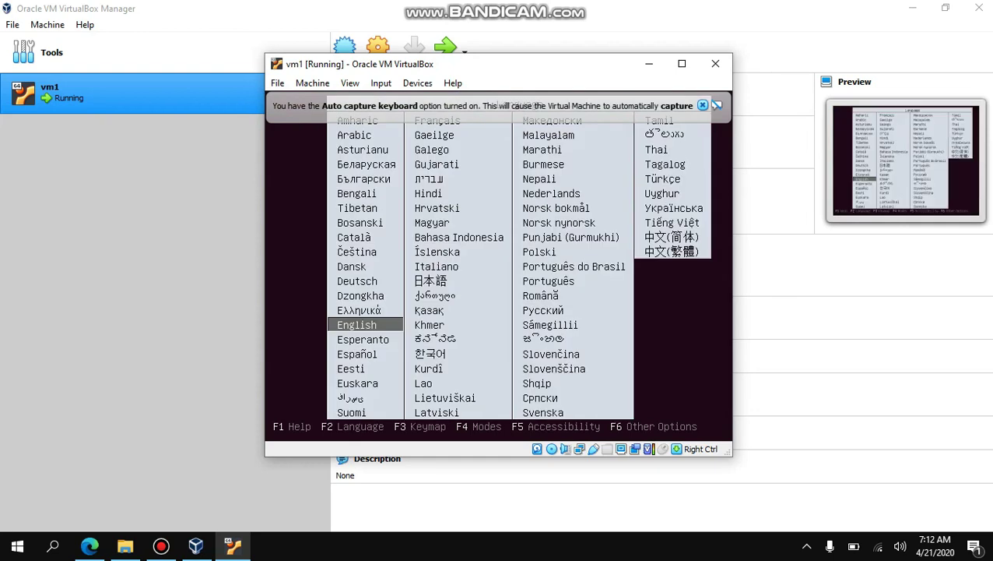
- Capture the input in vm1, choose English as the boot language and launch Install MAAS Region Controller
{"action": "key", "text": "Control_R"}
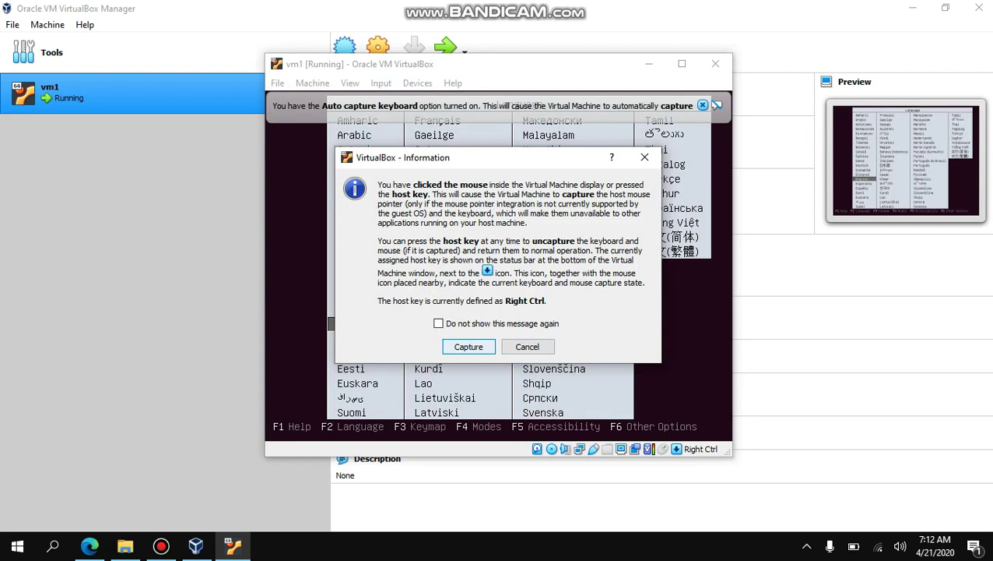
{"action": "key", "text": "Return"}
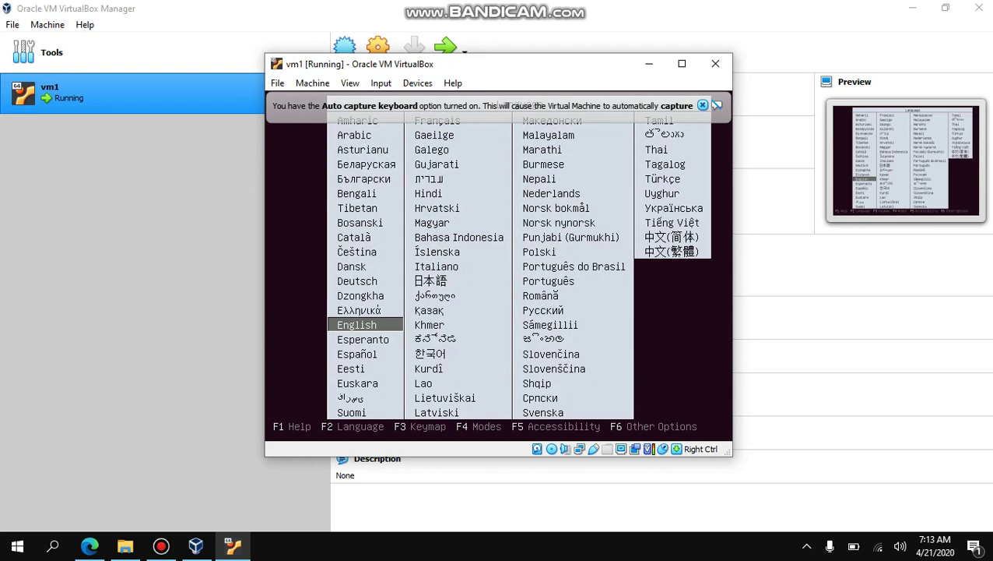
{"action": "key", "text": "Return"}
{"action": "key", "text": "Down"}
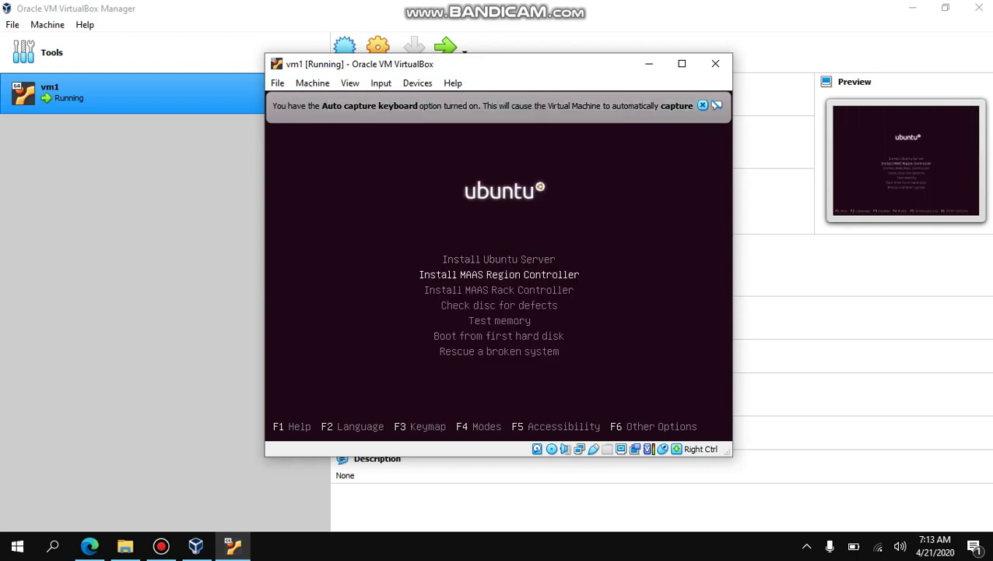
{"action": "key", "text": "Return"}
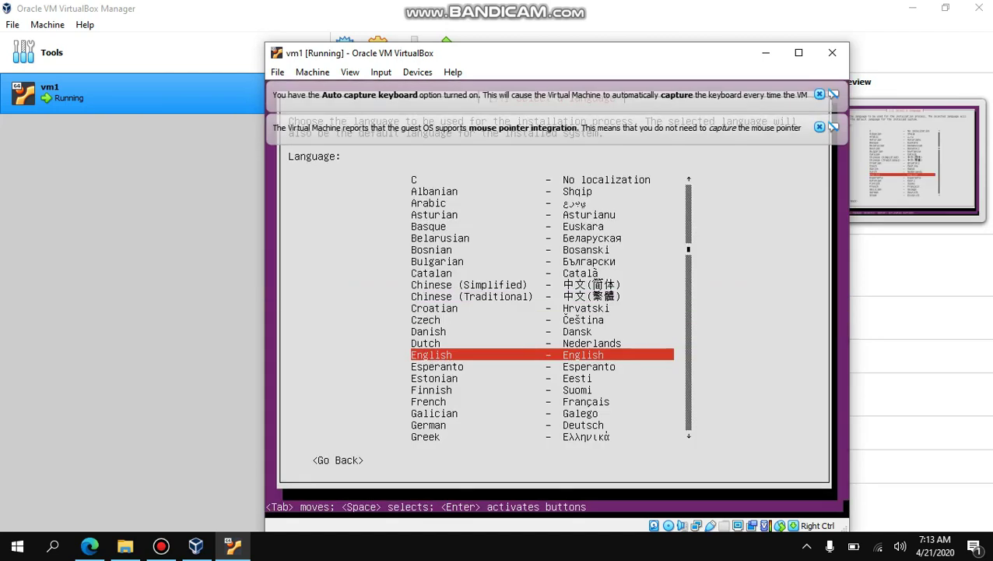
- Select English as the installation language, United States as the location and the English (US) keyboard layout without automatic detection
{"action": "key", "text": "Return"}
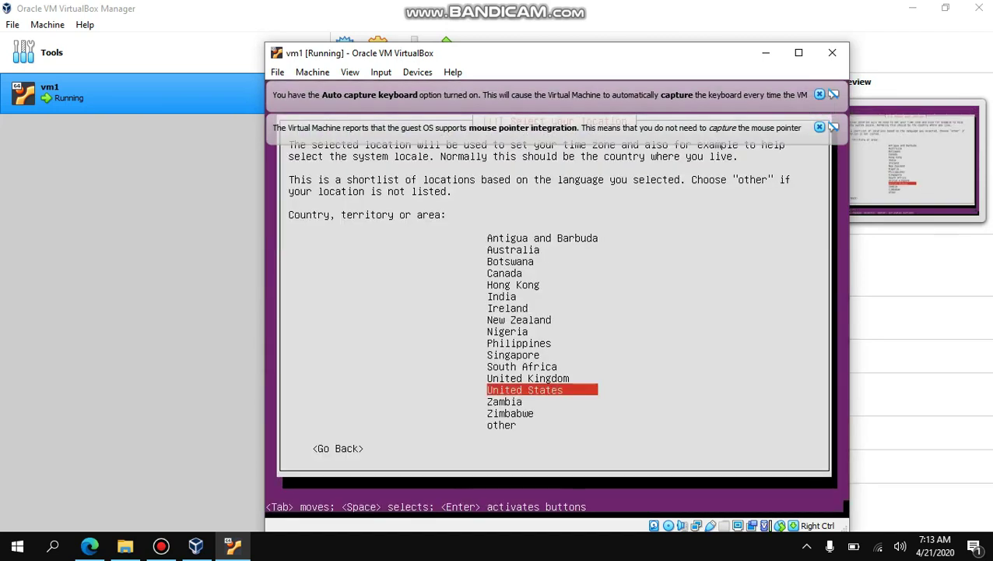
{"action": "key", "text": "Return"}
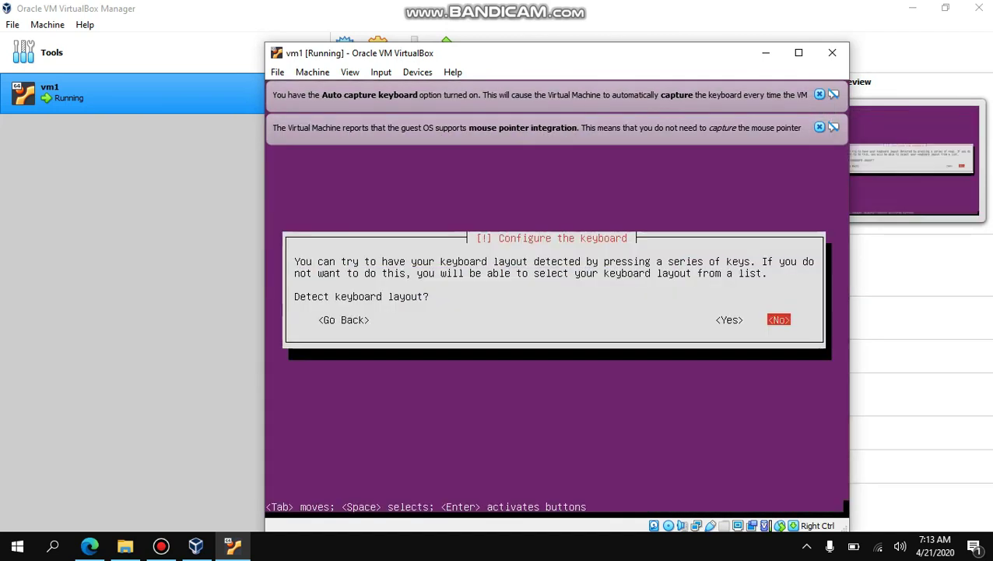
{"action": "key", "text": "Return"}
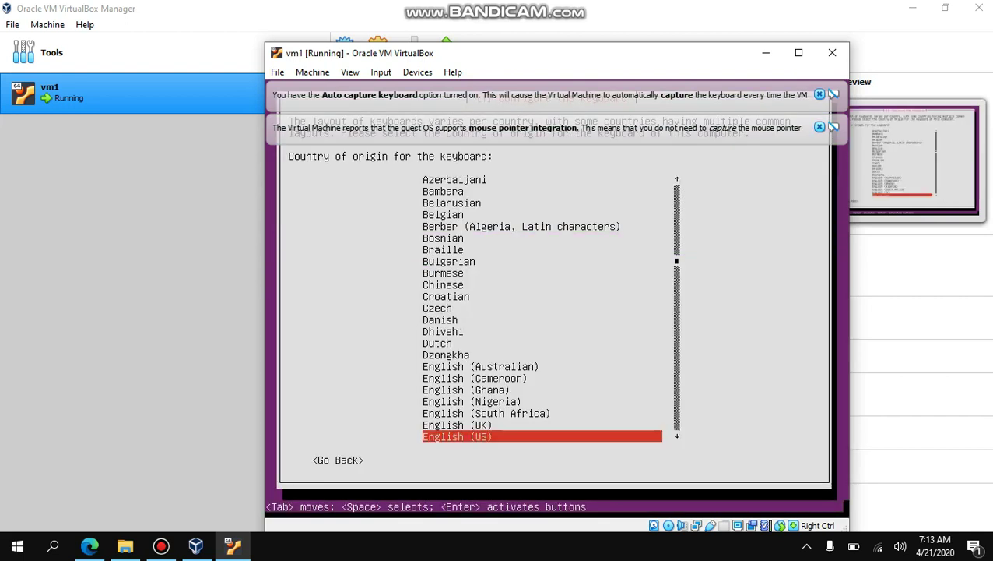
{"action": "key", "text": "Return"}
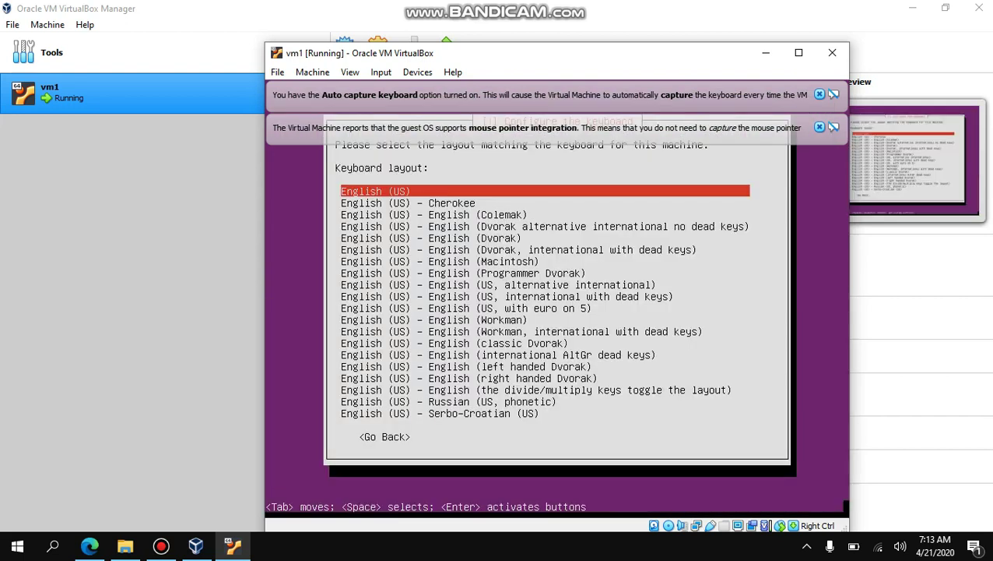
{"action": "key", "text": "Return"}
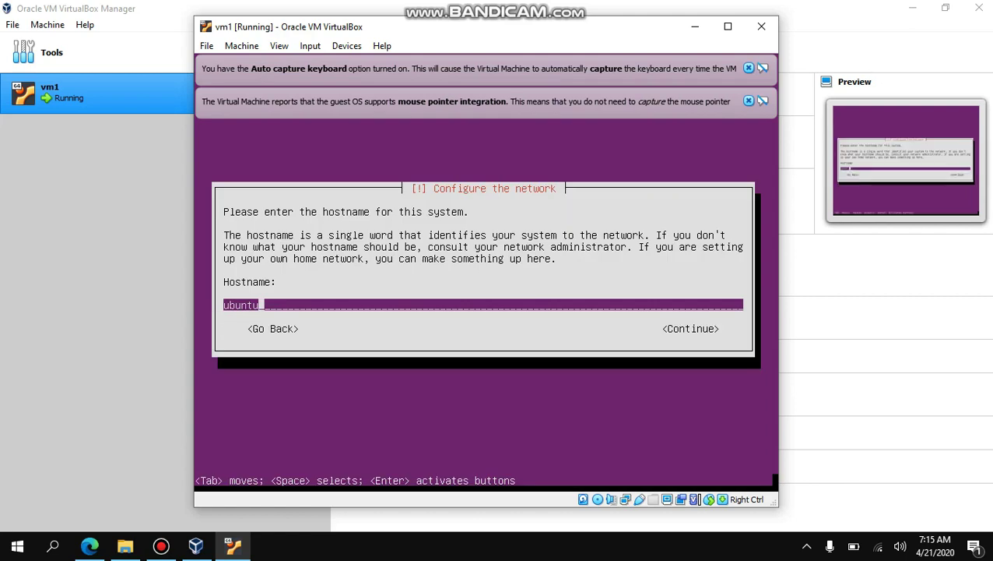
- Accept ubuntu as the hostname and decline the MAAS installation
{"action": "key", "text": "Return"}
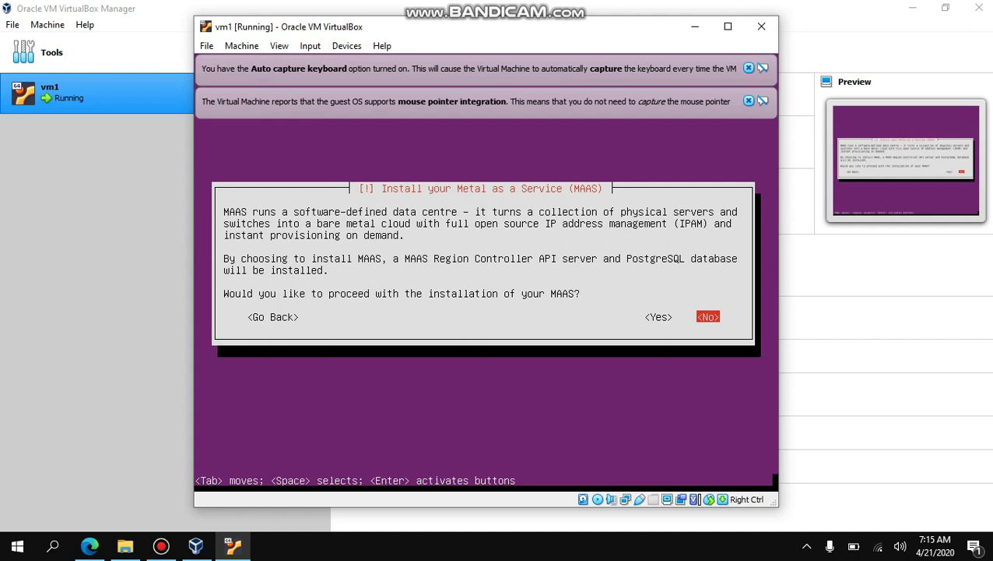
{"action": "key", "text": "Return"}
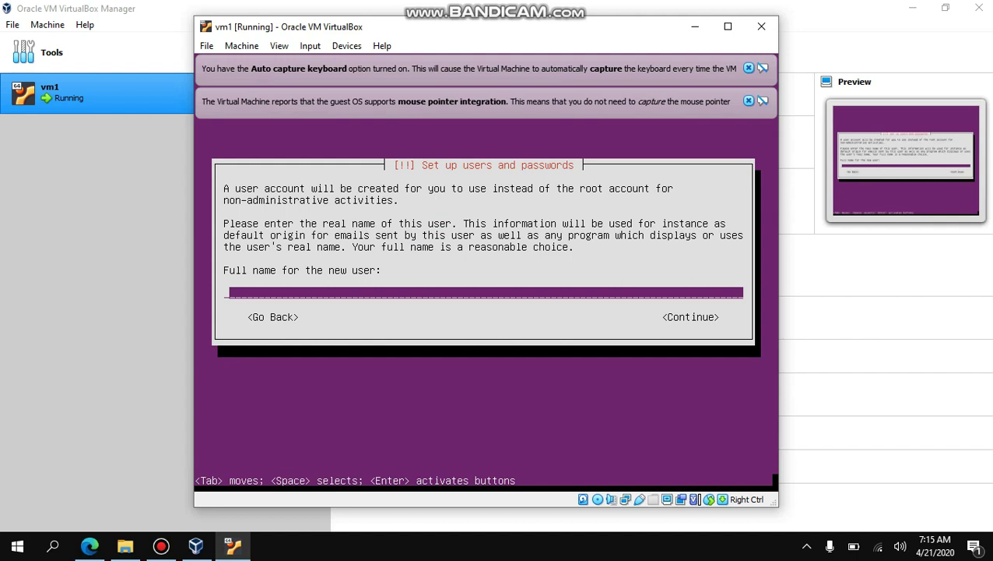
- Set ubuntu1 as both the full name and the username of the new user account
{"action": "type", "text": "ubuntu1"}
{"action": "key", "text": "Return"}
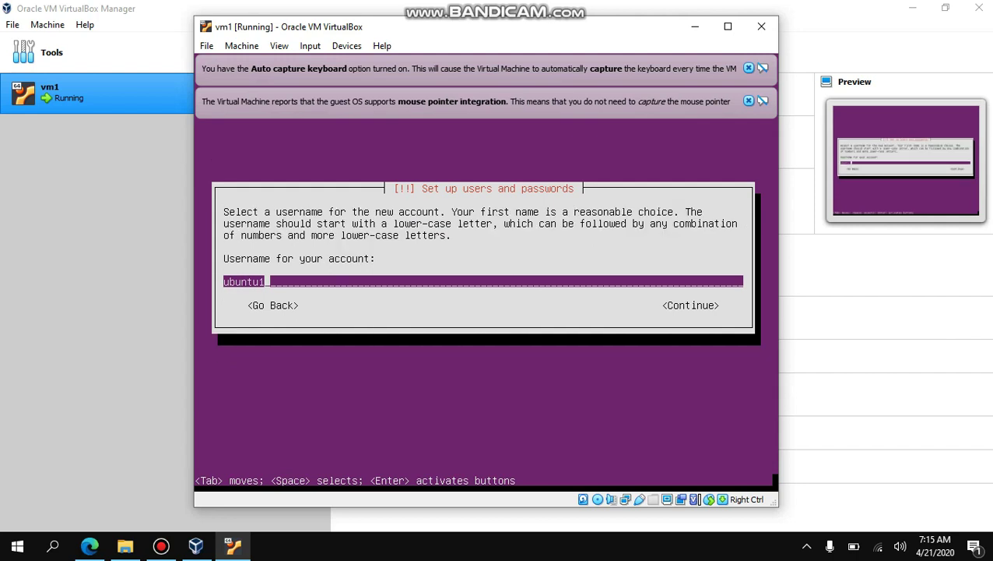
{"action": "key", "text": "Return"}
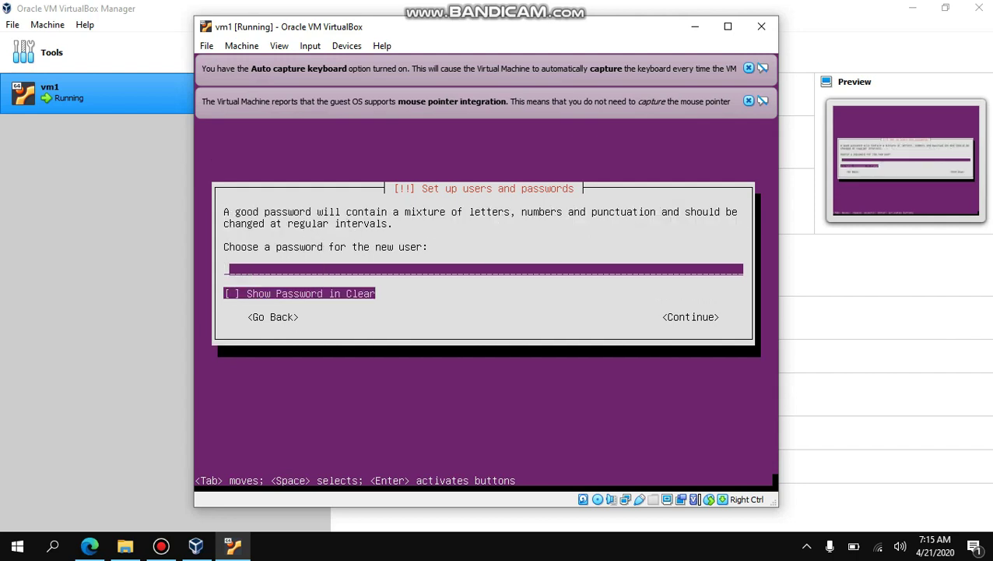
- Enter and re-enter the new user's password and agree to use the weak password
{"action": "type", "text": "****"}
{"action": "key", "text": "Return"}
{"action": "type", "text": "****"}
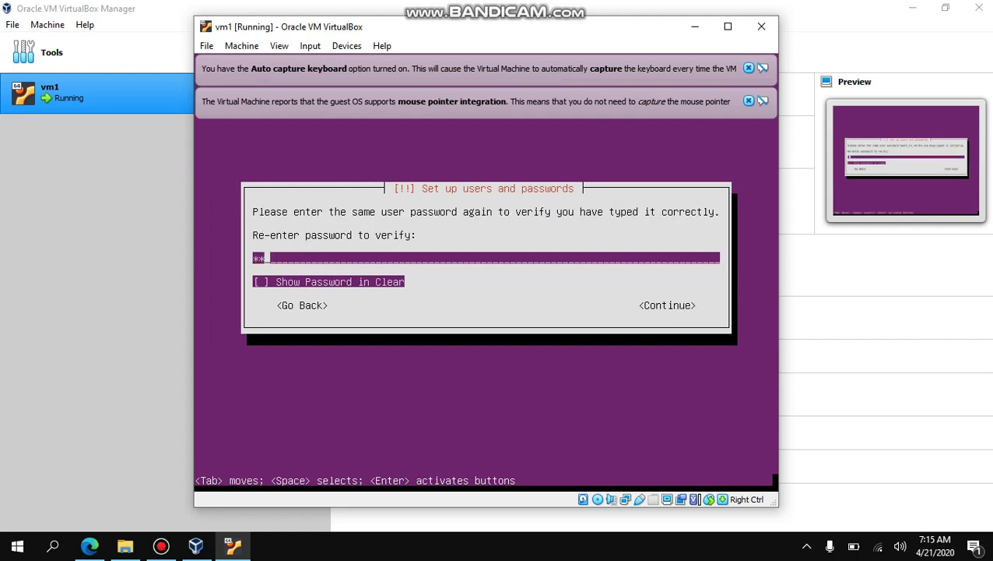
{"action": "key", "text": "Return"}
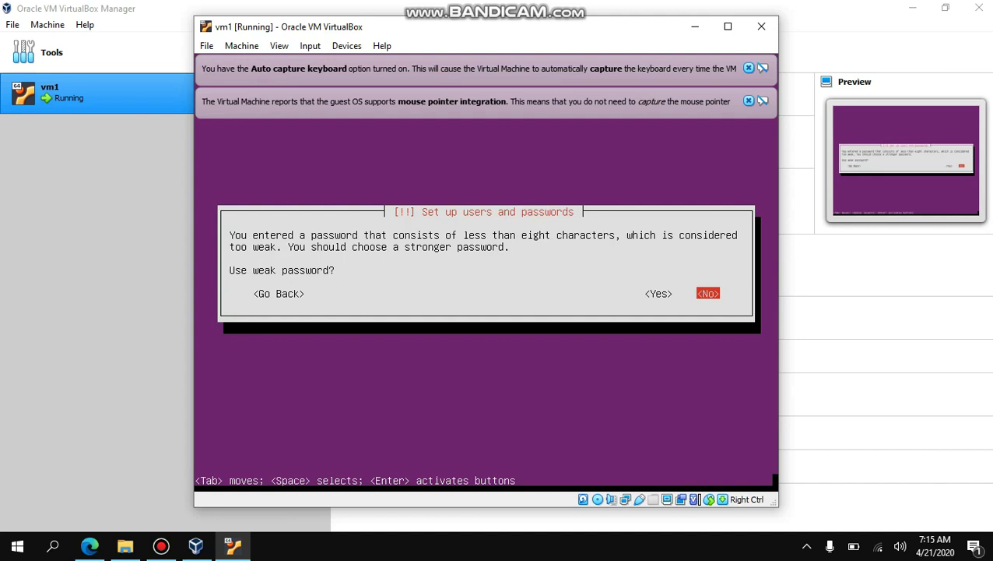
{"action": "key", "text": "Left"}
{"action": "key", "text": "Return"}
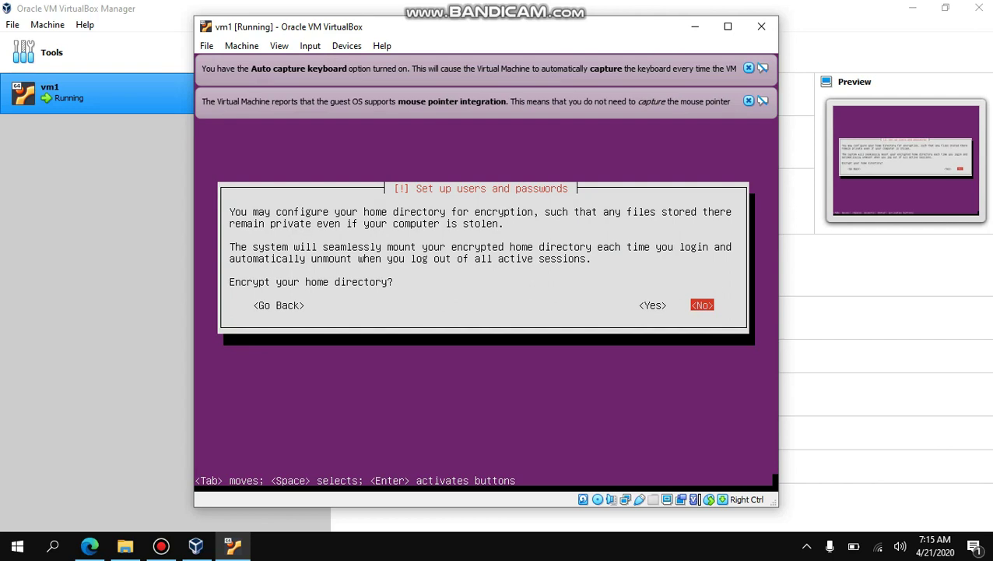
- Decline home directory encryption and accept Asia/Karachi as the time zone
{"action": "key", "text": "Left"}
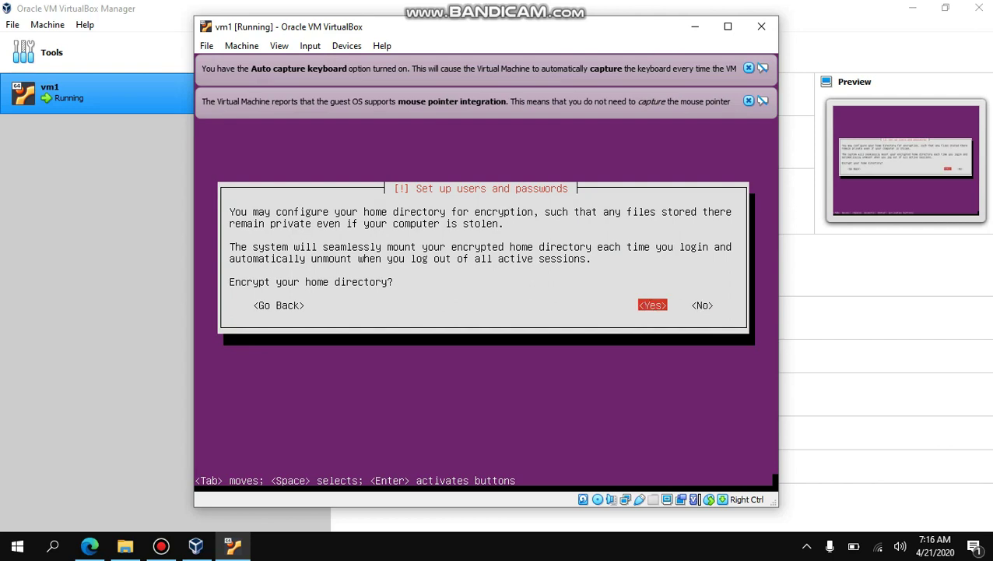
{"action": "key", "text": "Right"}
{"action": "key", "text": "Return"}
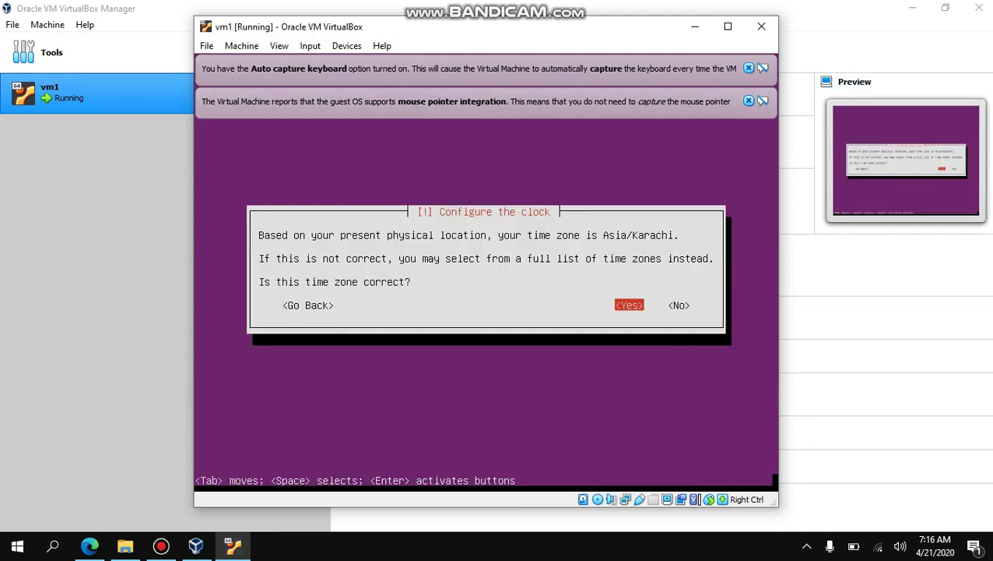
{"action": "key", "text": "Tab"}
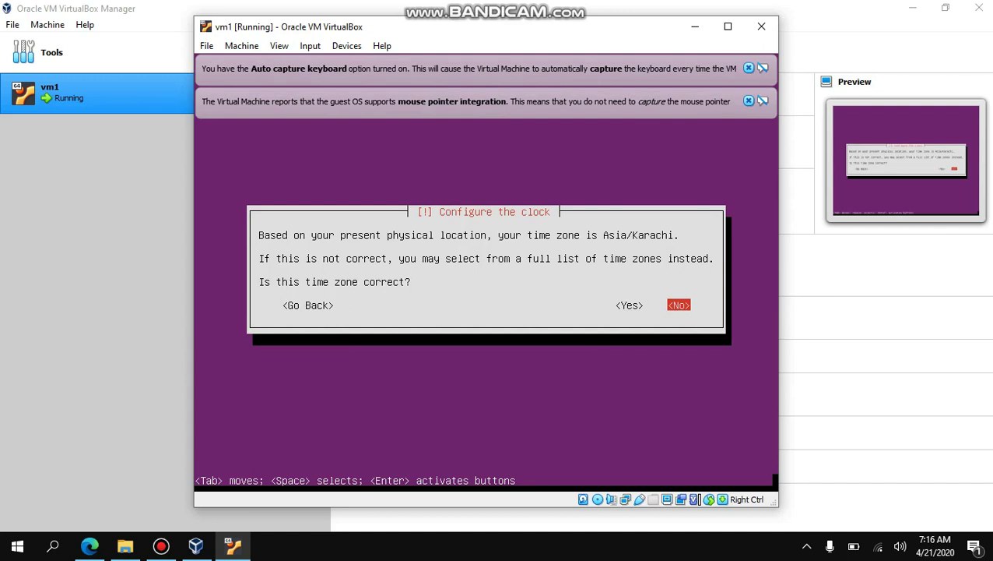
{"action": "key", "text": "Left"}
{"action": "key", "text": "Return"}
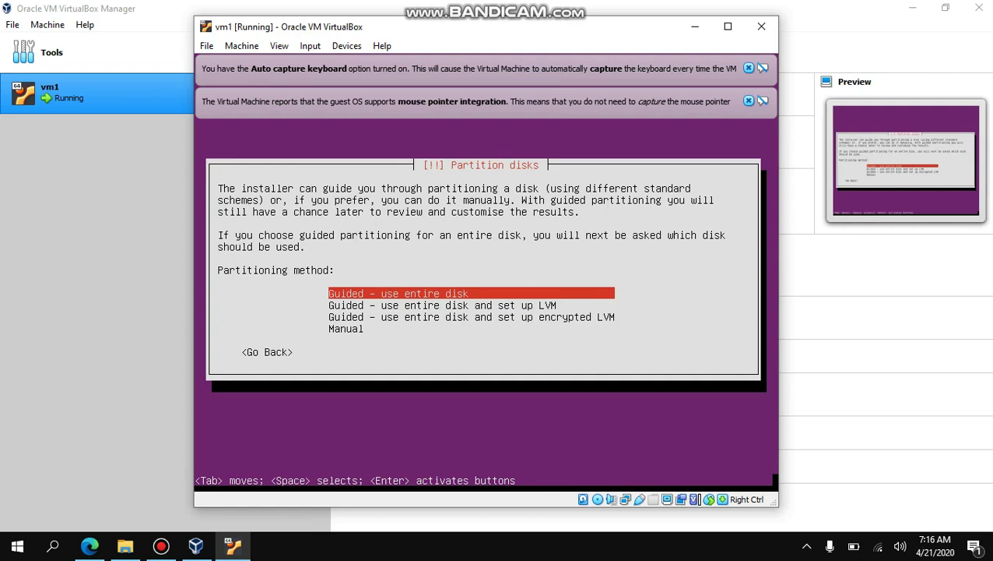
- Partition the SCSI3 (sda) VBOX HARDDISK with the guided entire-disk method and write the changes to disk
{"action": "key", "text": "Return"}
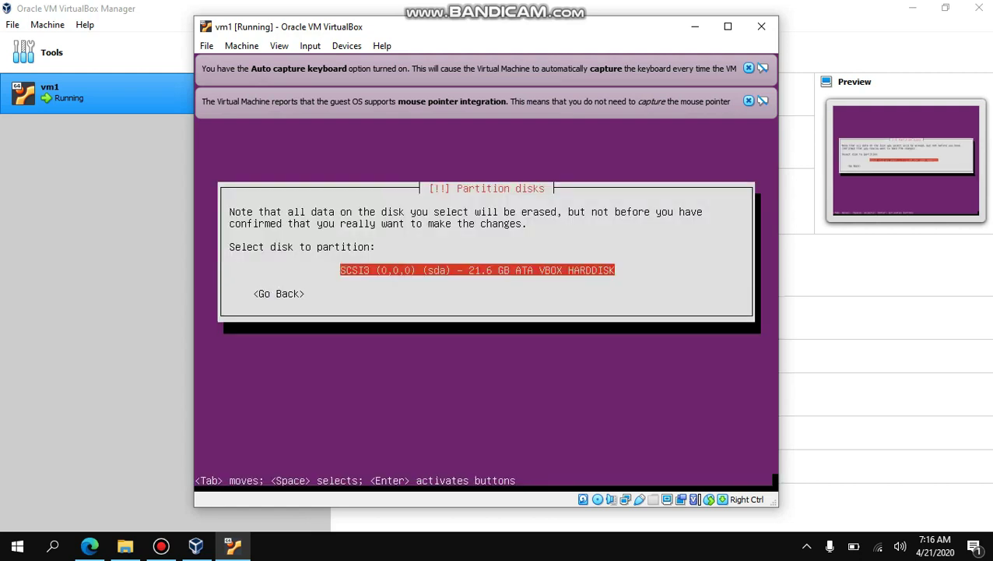
{"action": "key", "text": "Return"}
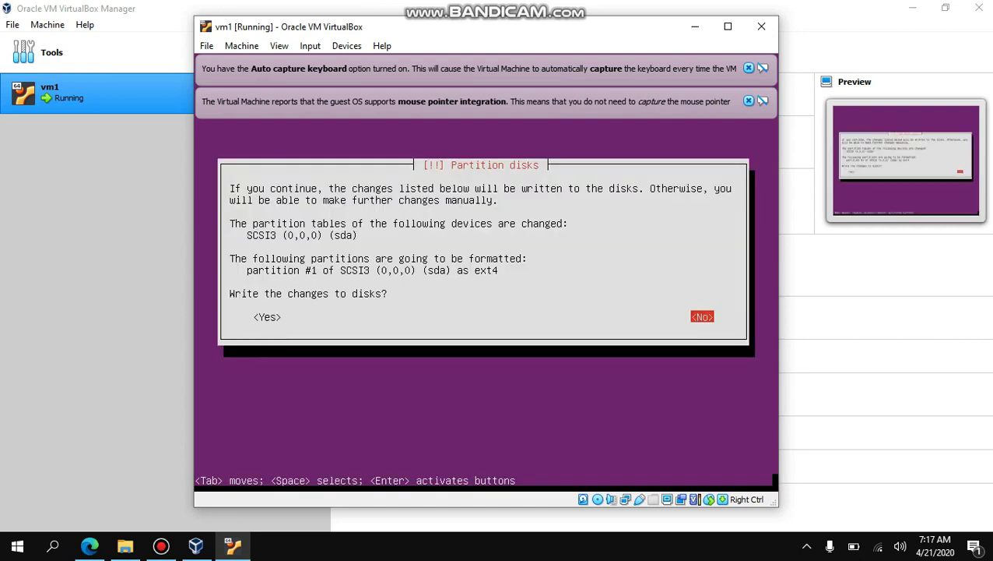
{"action": "key", "text": "Tab"}
{"action": "key", "text": "Return"}
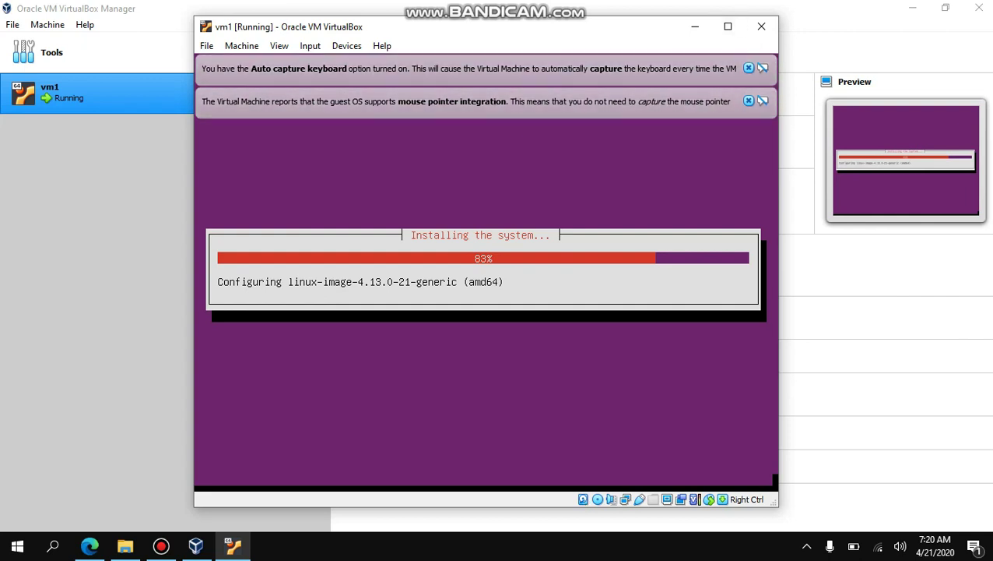
{"action": "left_click_drag", "start_coordinate": [542, 29], "coordinate": [527, 27]}
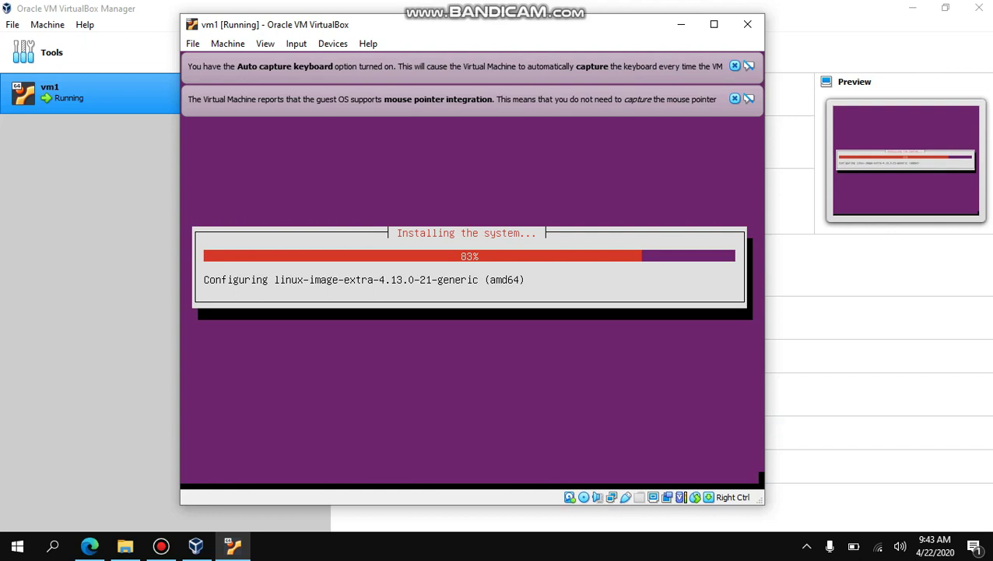
{"action": "mouse_move", "coordinate": [681, 497]}
{"action": "mouse_move", "coordinate": [569, 497]}
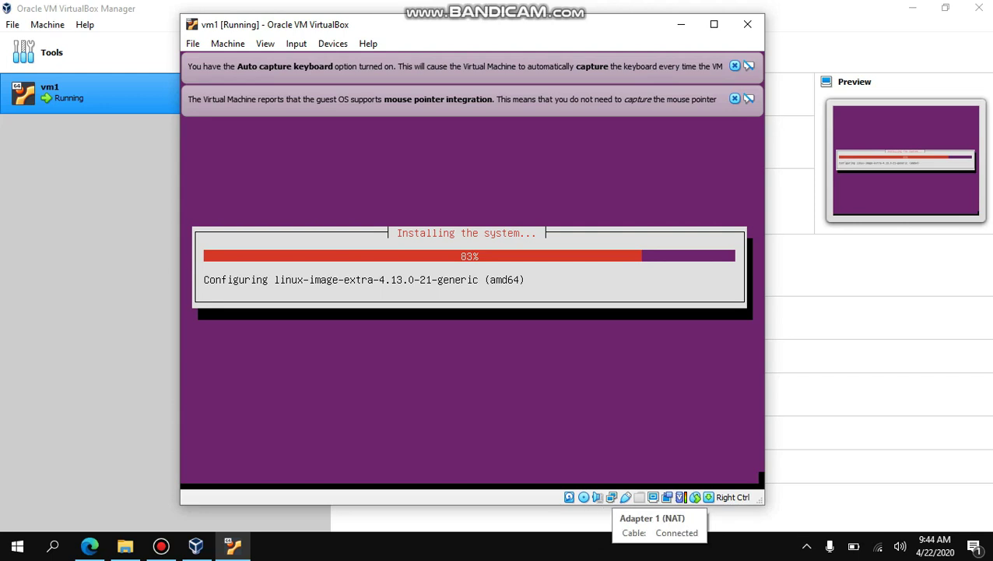
{"action": "mouse_move", "coordinate": [639, 496]}
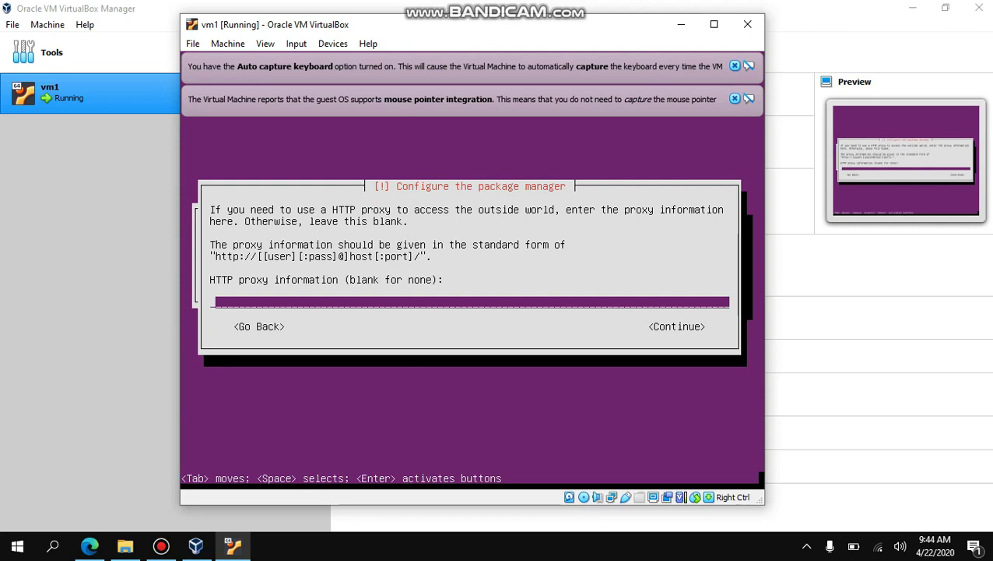
- Leave the HTTP proxy blank and choose no automatic updates for the system
{"action": "key", "text": "Return"}
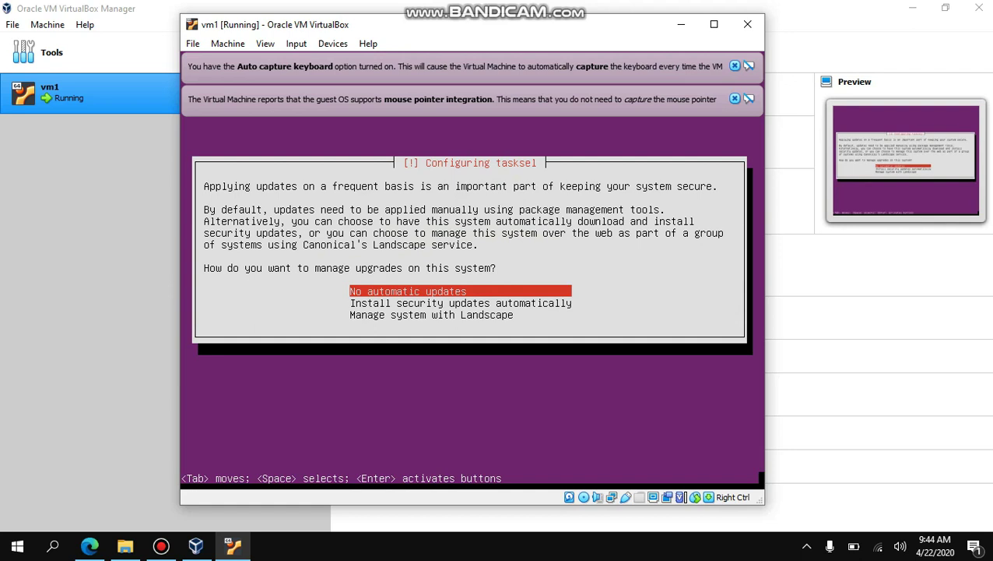
{"action": "key", "text": "Return"}
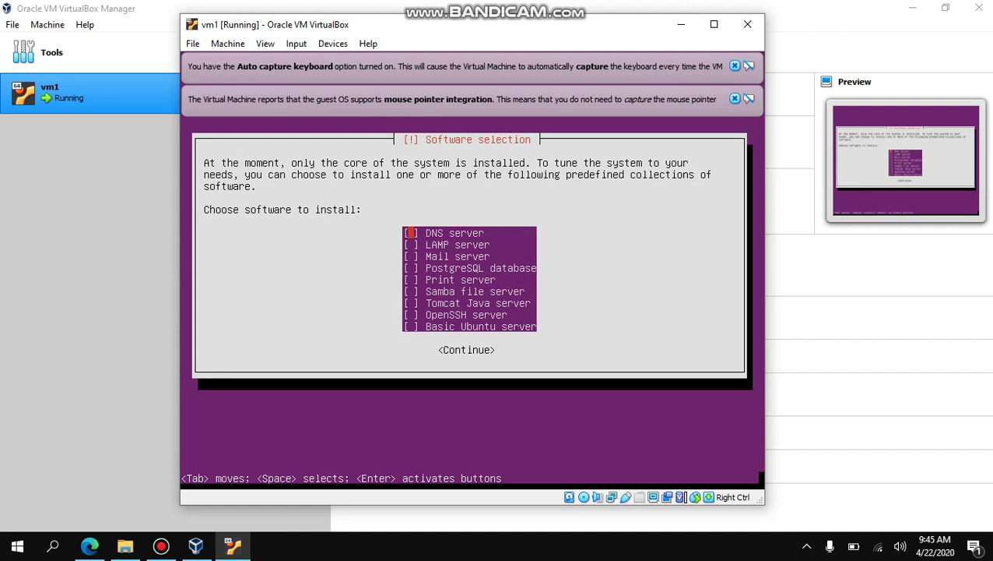
- Select DNS server and Basic Ubuntu server as the software collections and install them
{"action": "key", "text": "space"}
{"action": "key", "text": "Down"}
{"action": "key", "text": "Down"}
{"action": "key", "text": "Down"}
{"action": "key", "text": "Down"}
{"action": "key", "text": "Down"}
{"action": "key", "text": "Down"}
{"action": "key", "text": "Down"}
{"action": "key", "text": "Down"}
{"action": "key", "text": "Tab"}
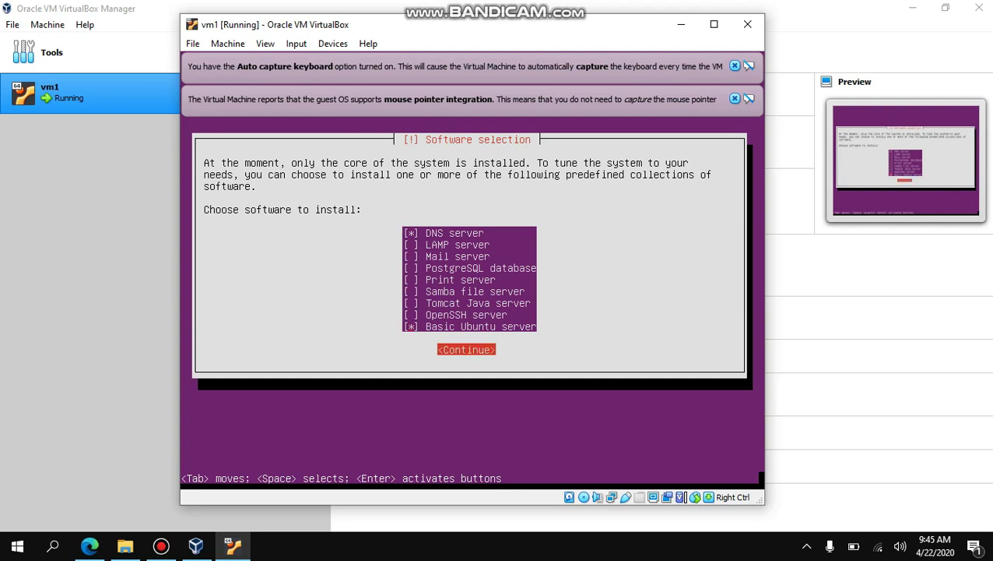
{"action": "key", "text": "Return"}
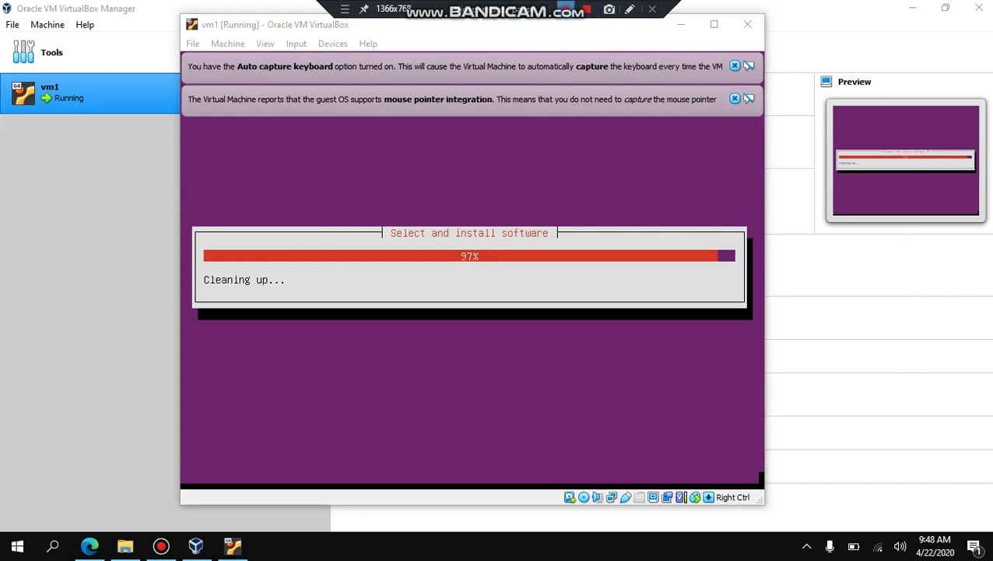
- Complete the installation with GRUB on the master boot record and the system clock set to UTC, and boot the new system
{"action": "key", "text": "alt+Tab"}
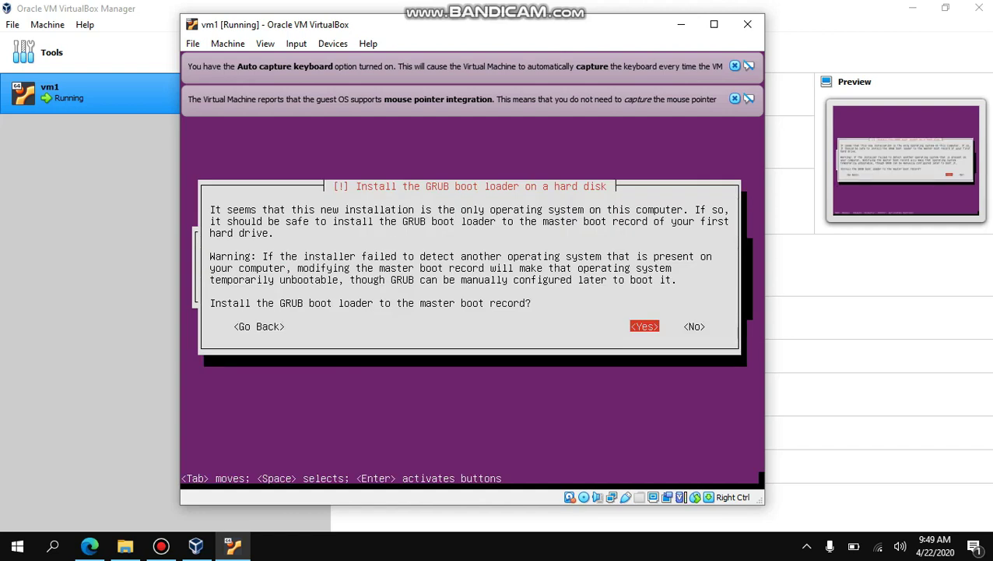
{"action": "key", "text": "Return"}
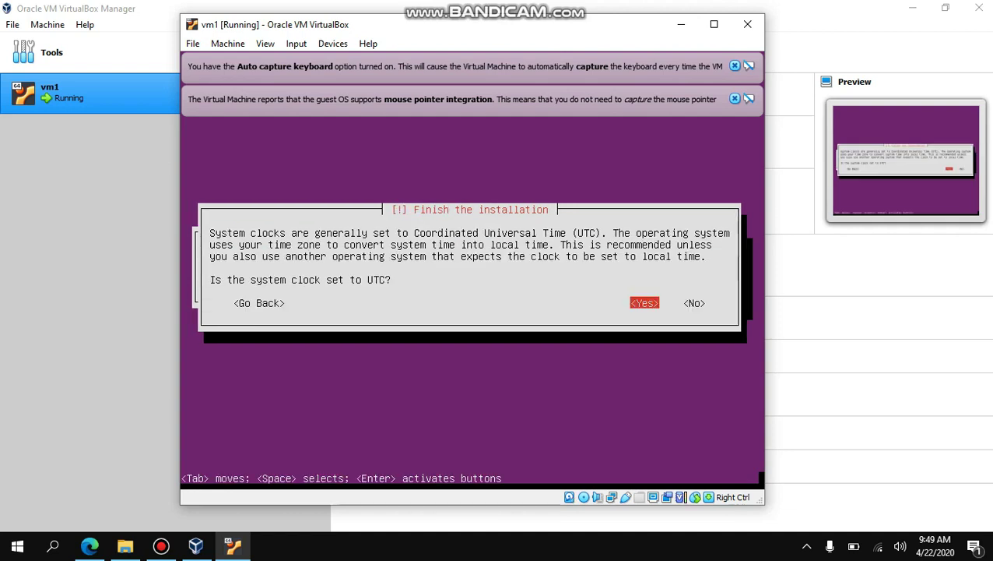
{"action": "key", "text": "Return"}
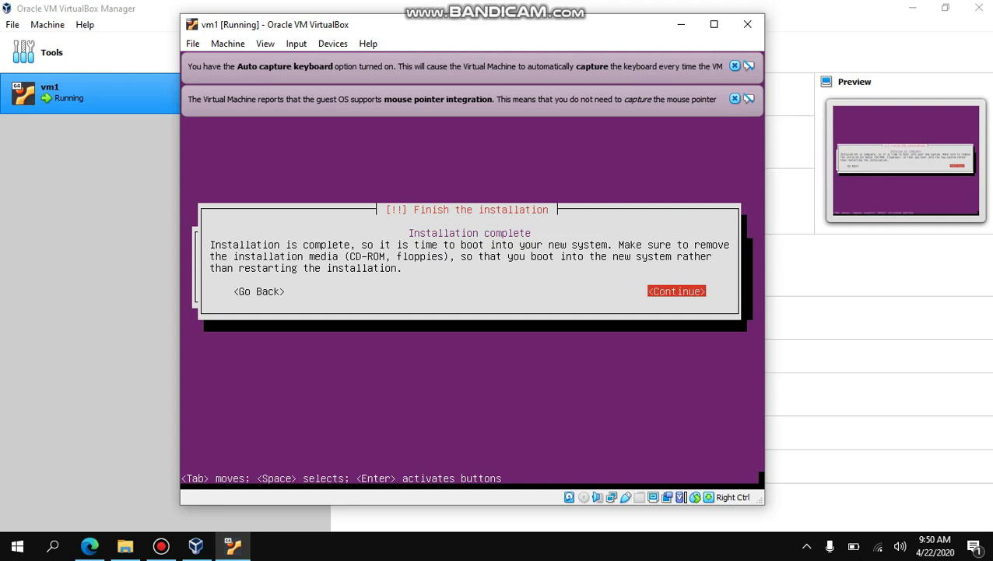
{"action": "key", "text": "Return"}
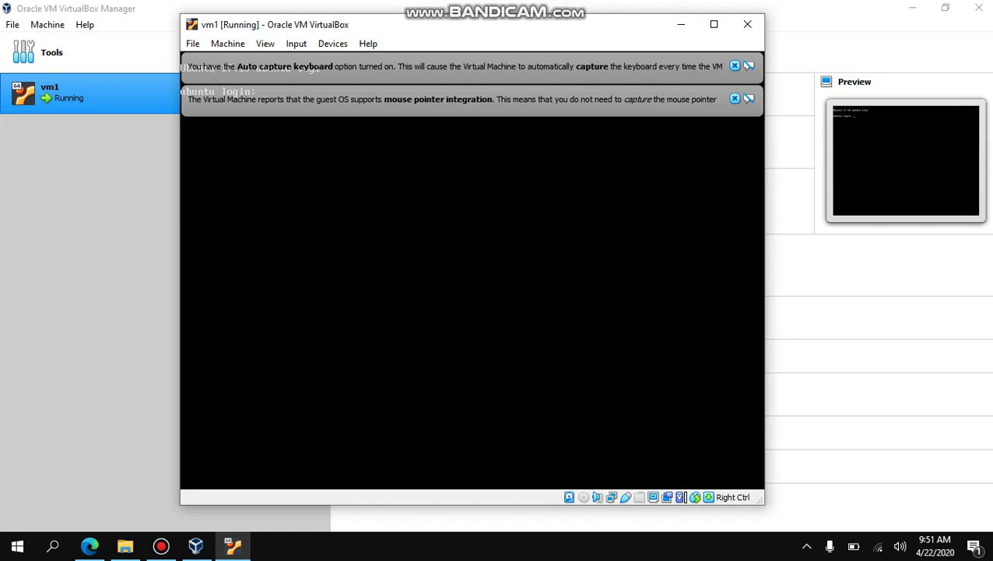
- Log in to the installed Ubuntu system as ubuntu1 with the account password
{"action": "type", "text": "ubuntu1"}
{"action": "key", "text": "Return"}
{"action": "key", "text": "Return"}
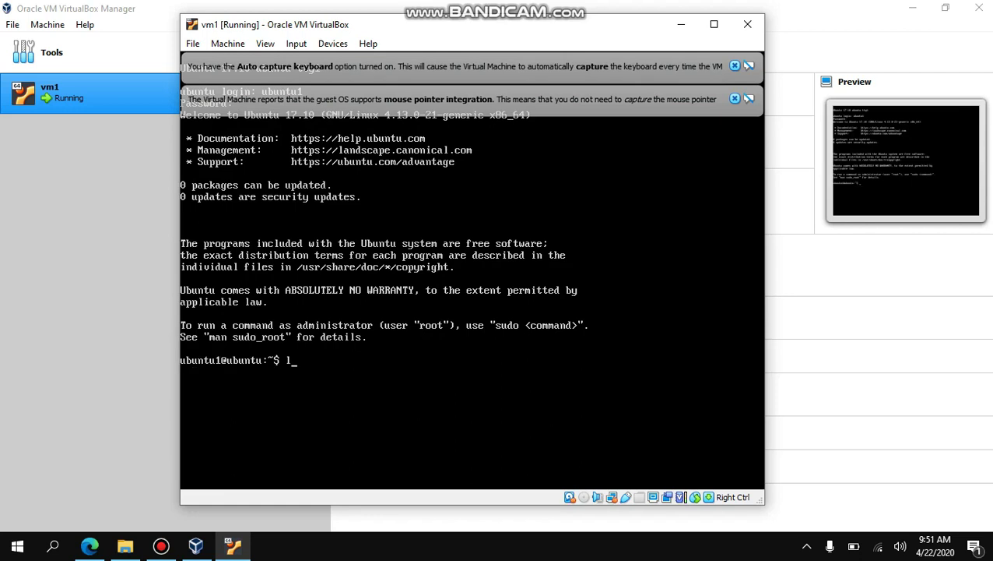
- List the home directory's contents with ls and try running mkdir without a directory name
{"action": "type", "text": "ls"}
{"action": "key", "text": "Return"}
{"action": "type", "text": "mkdir"}
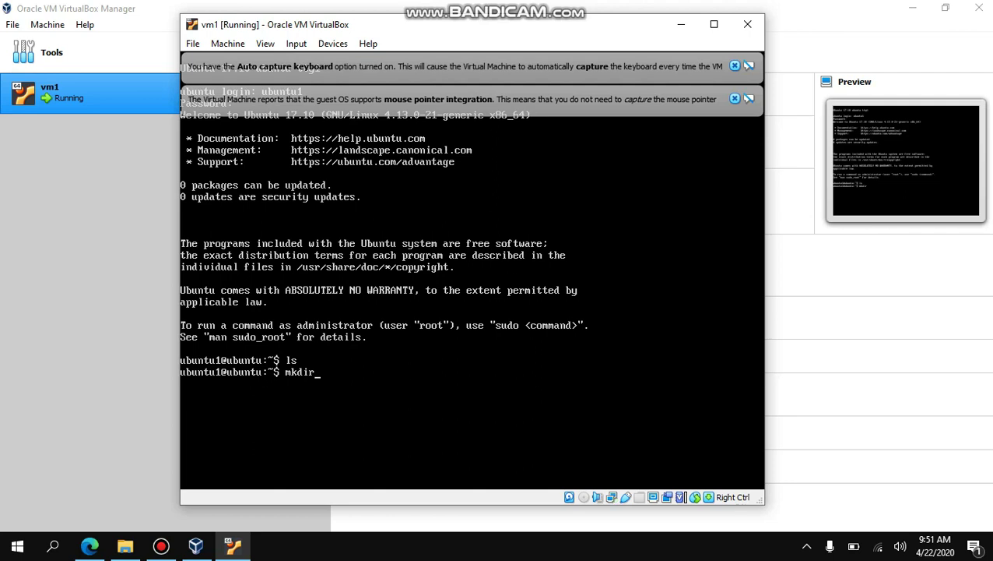
{"action": "key", "text": "Return"}
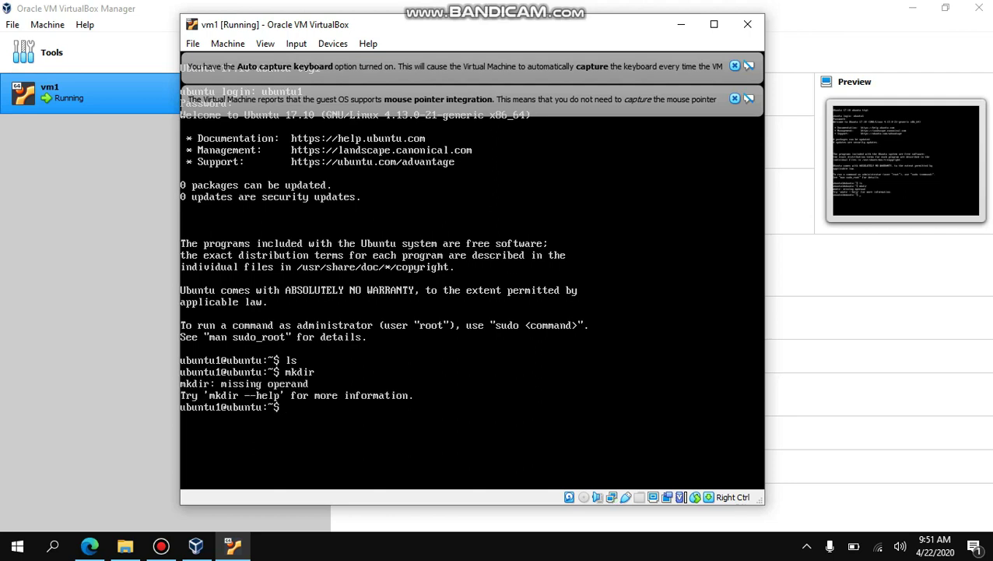
- Create a directory named race in the home directory and list the directory's contents
{"action": "type", "text": "mkdir race"}
{"action": "key", "text": "Return"}
{"action": "type", "text": "ls"}
{"action": "key", "text": "Return"}
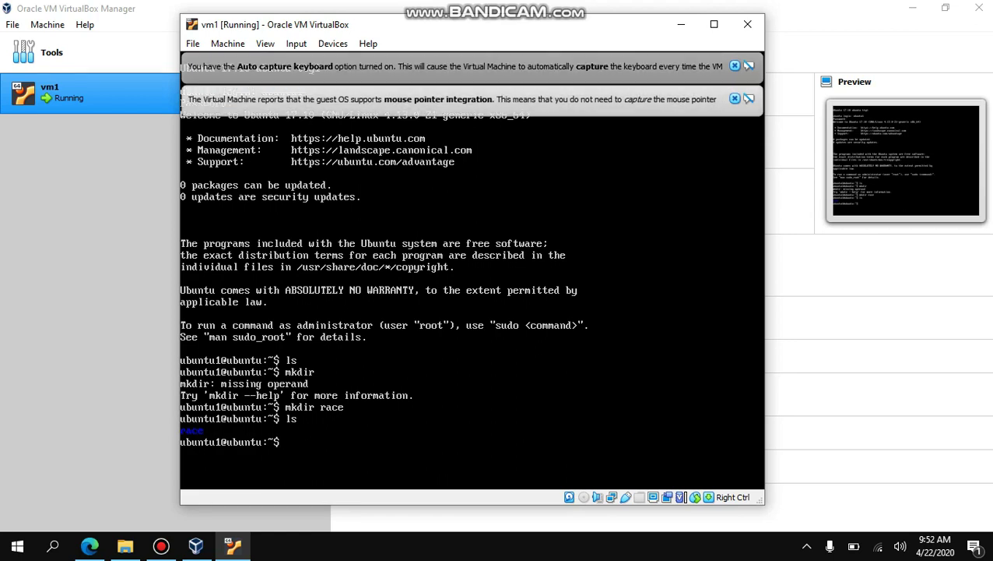
- Close the running virtual machine vm1 and save its machine state
{"action": "left_click", "coordinate": [192, 43]}
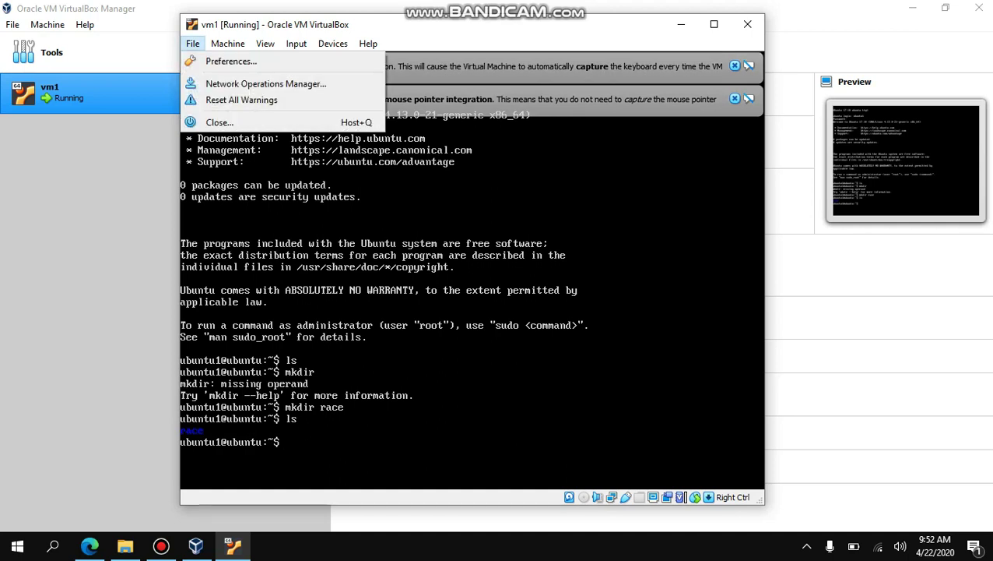
{"action": "mouse_move", "coordinate": [227, 43]}
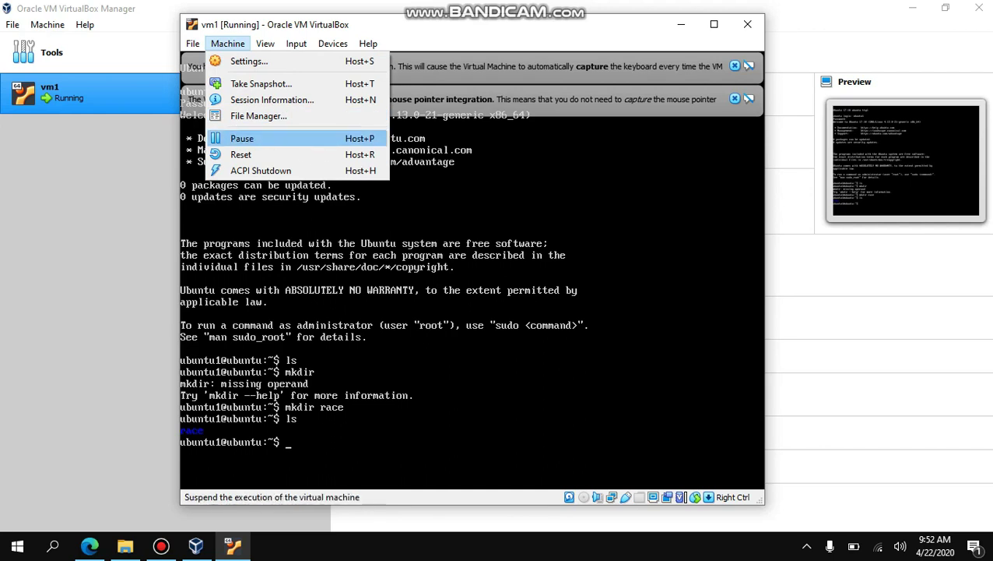
{"action": "key", "text": "Escape"}
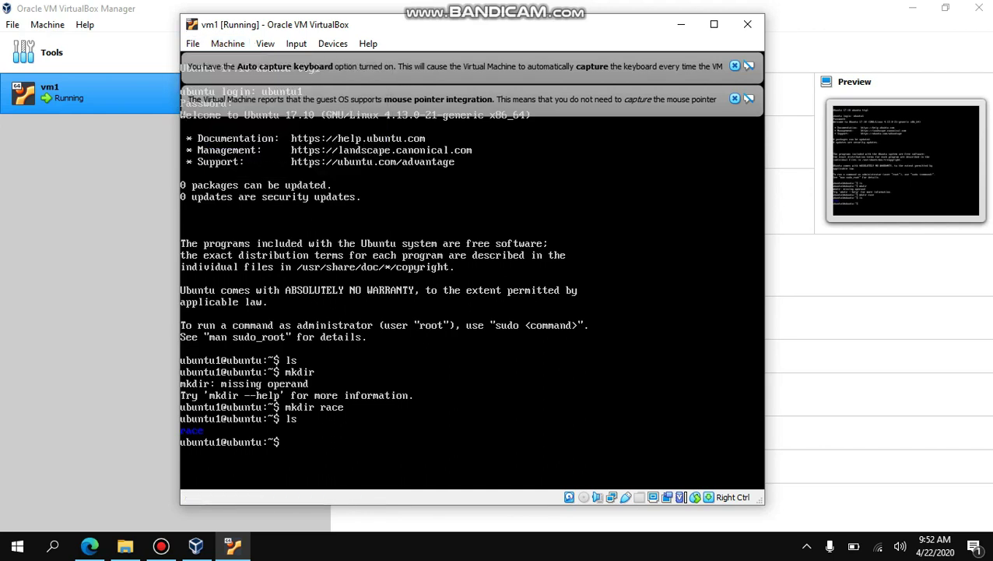
{"action": "key", "text": "Return"}
{"action": "key", "text": "Up"}
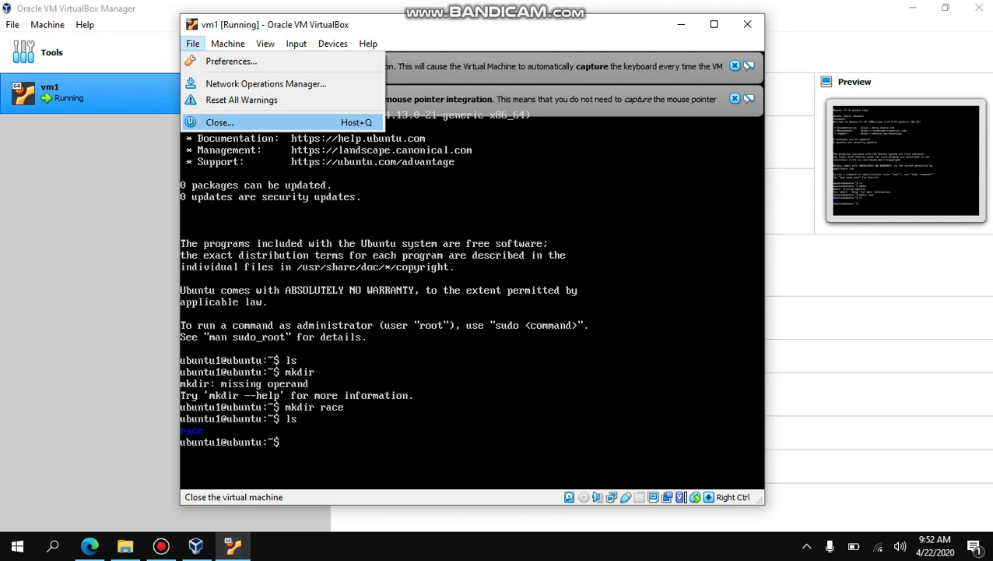
{"action": "key", "text": "Return"}
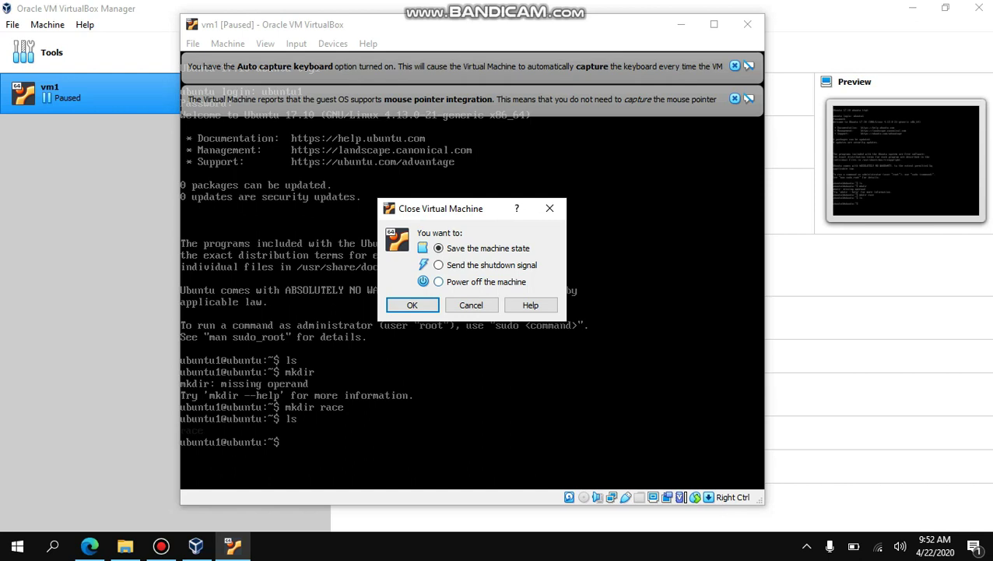
{"action": "left_click", "coordinate": [412, 304]}
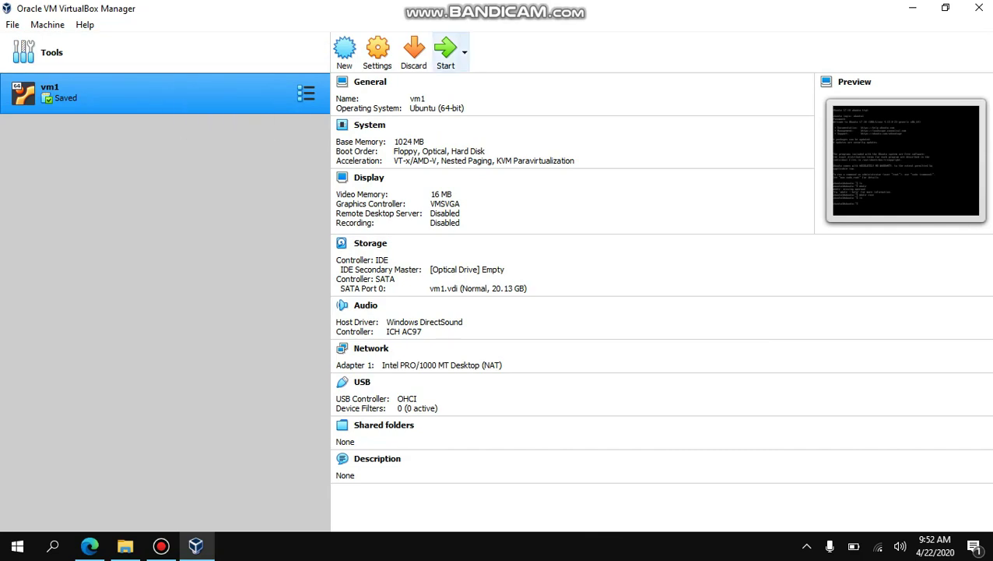
- Start vm1 again from its saved state and close it by powering off the machine
{"action": "left_click", "coordinate": [447, 50]}
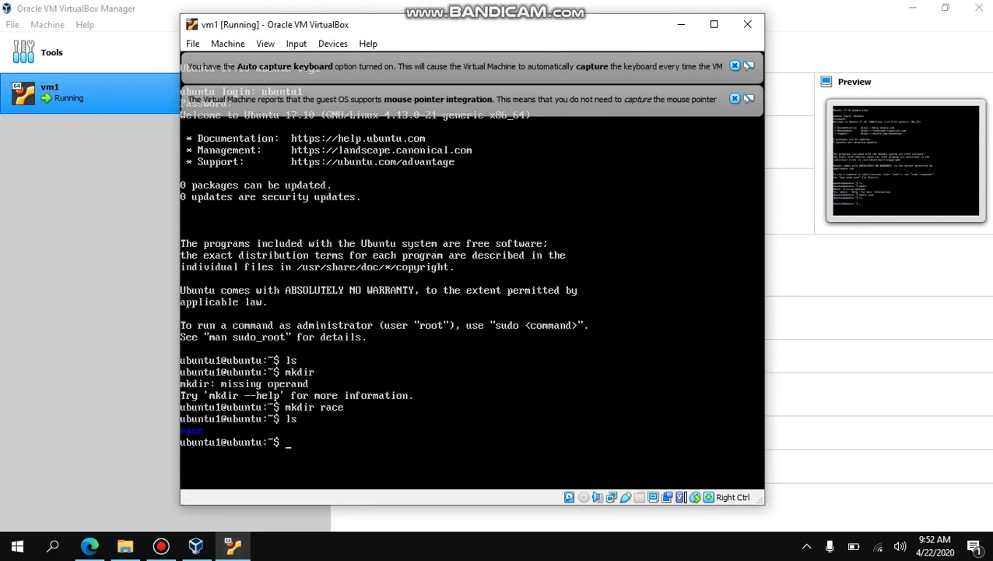
{"action": "left_click", "coordinate": [192, 43]}
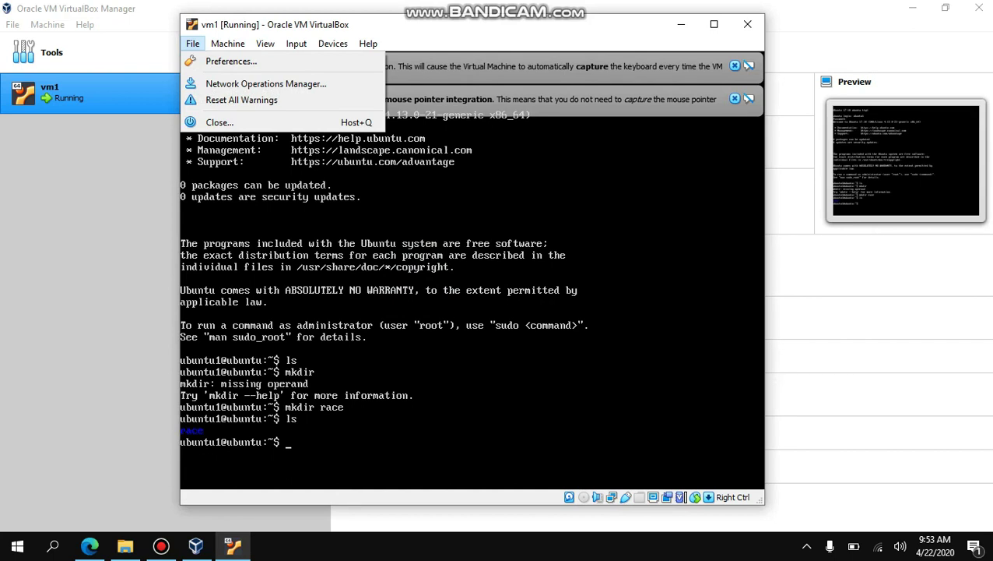
{"action": "left_click", "coordinate": [220, 123]}
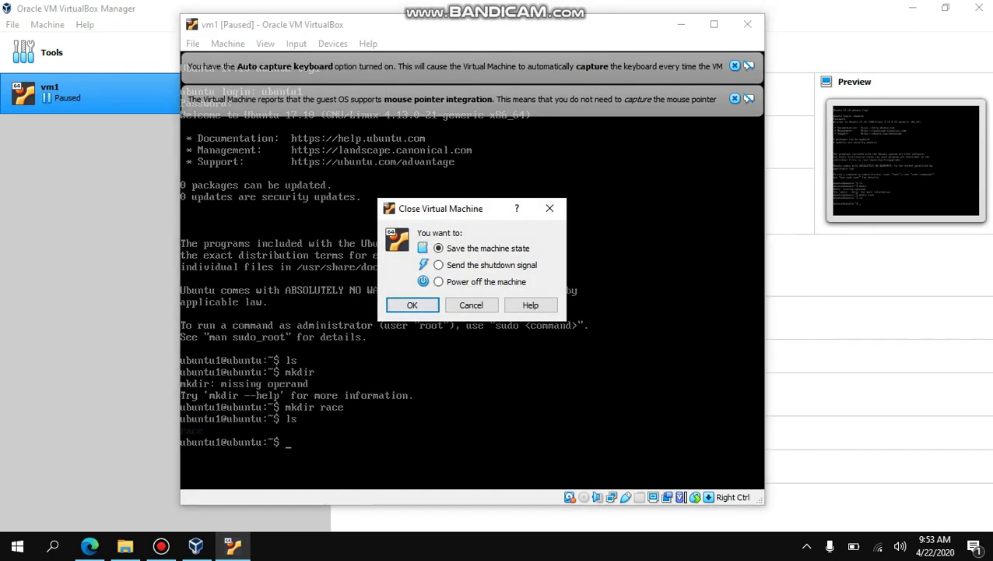
{"action": "left_click", "coordinate": [438, 281]}
{"action": "left_click", "coordinate": [412, 304]}
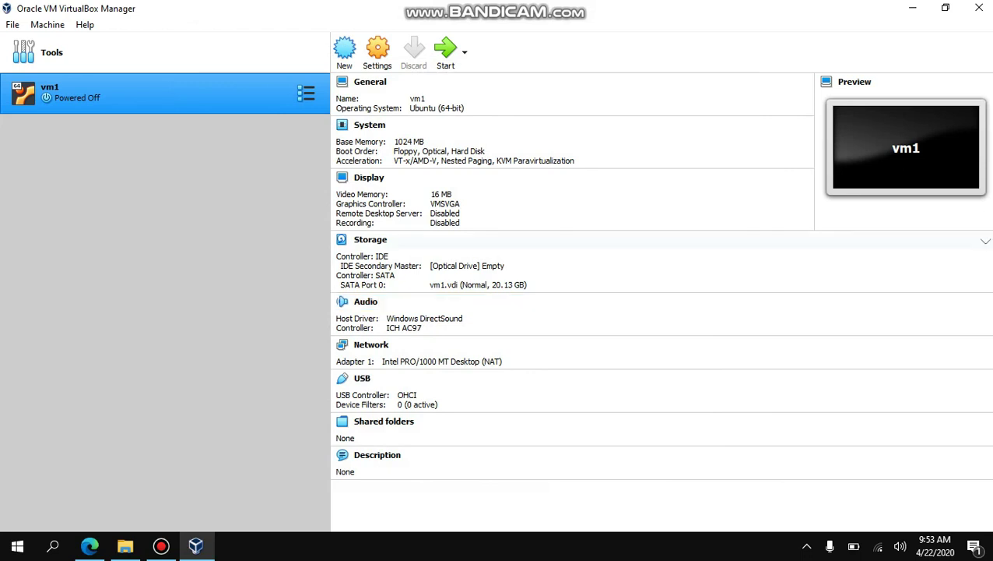
{"action": "key", "text": "F12"}
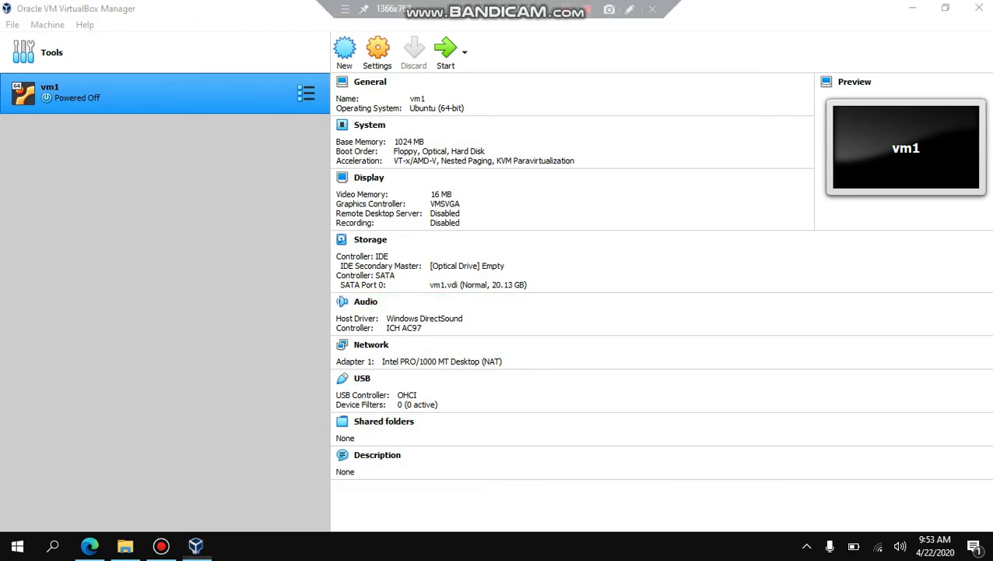